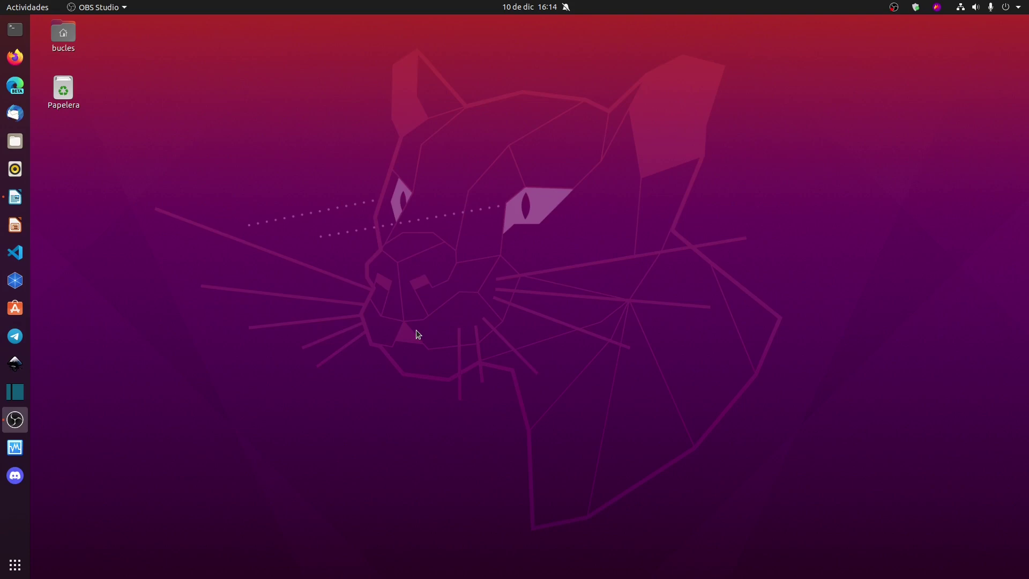
- Open the file manager and locate the android-studio-ide-202.7486908-linux.tar.gz archive in Descargas/Android Test, widening the name column to show full file names
{"action": "left_click", "coordinate": [15, 141]}
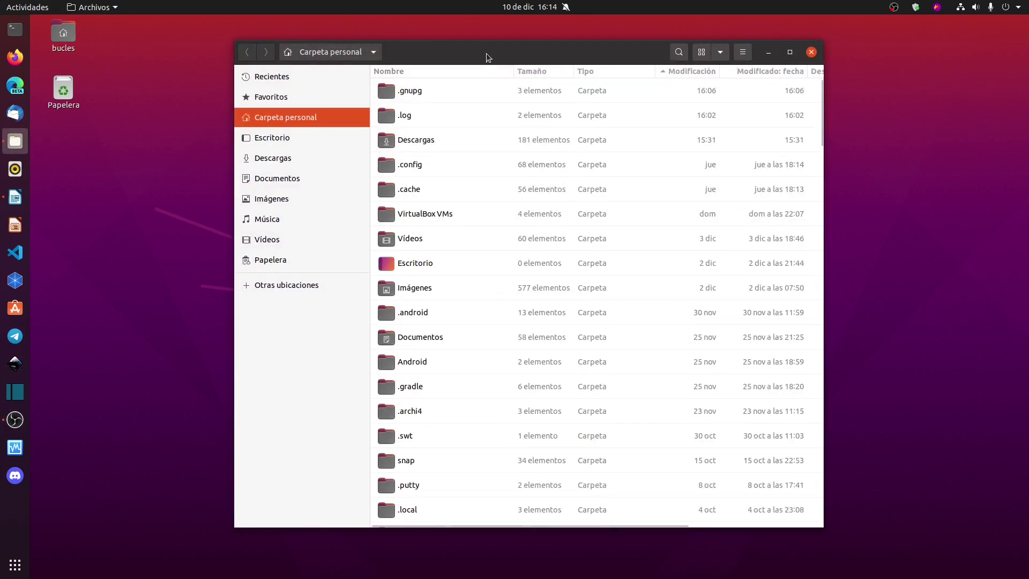
{"action": "left_click_drag", "start_coordinate": [487, 53], "coordinate": [498, 59]}
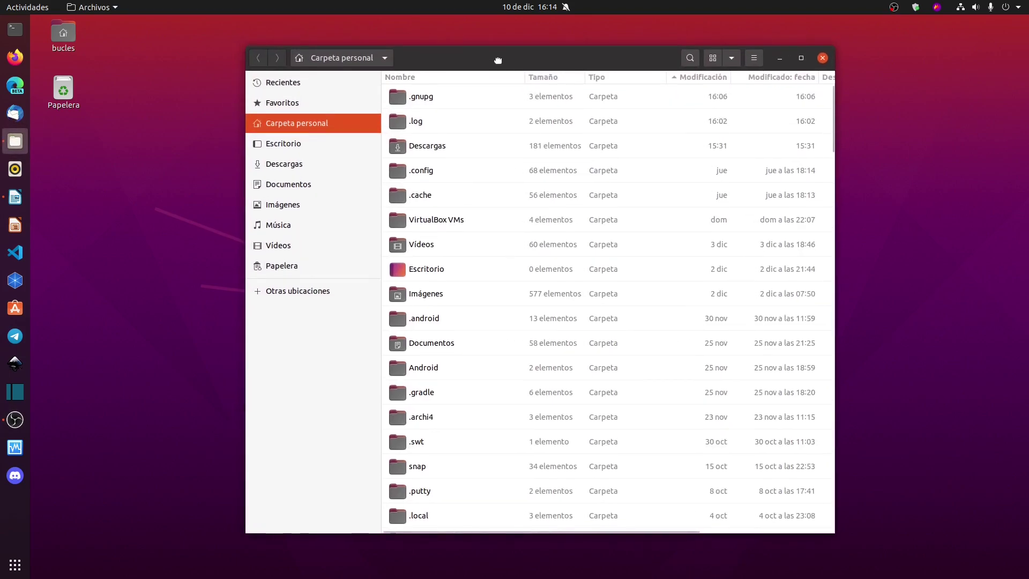
{"action": "left_click", "coordinate": [277, 166]}
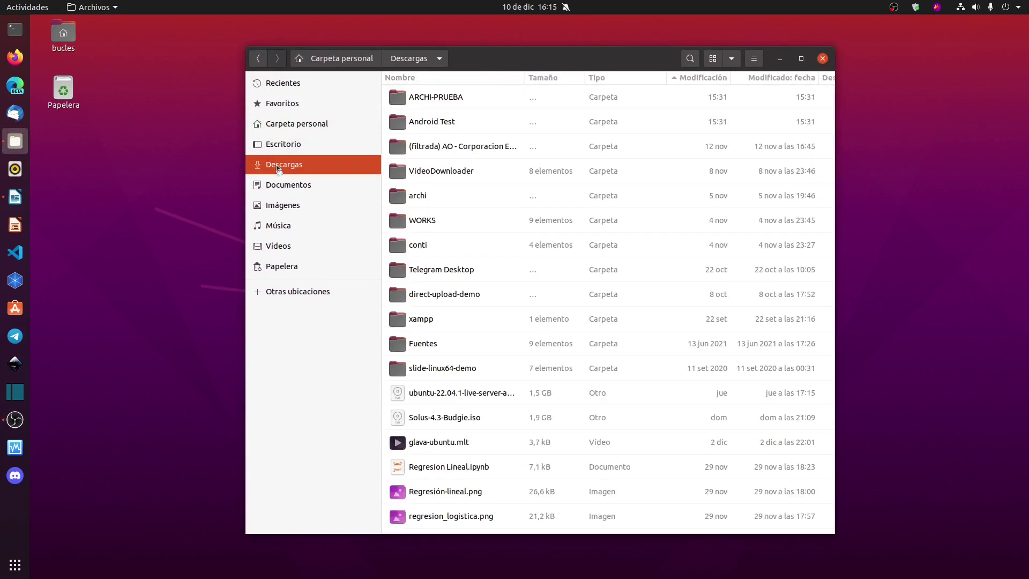
{"action": "double_click", "coordinate": [445, 122]}
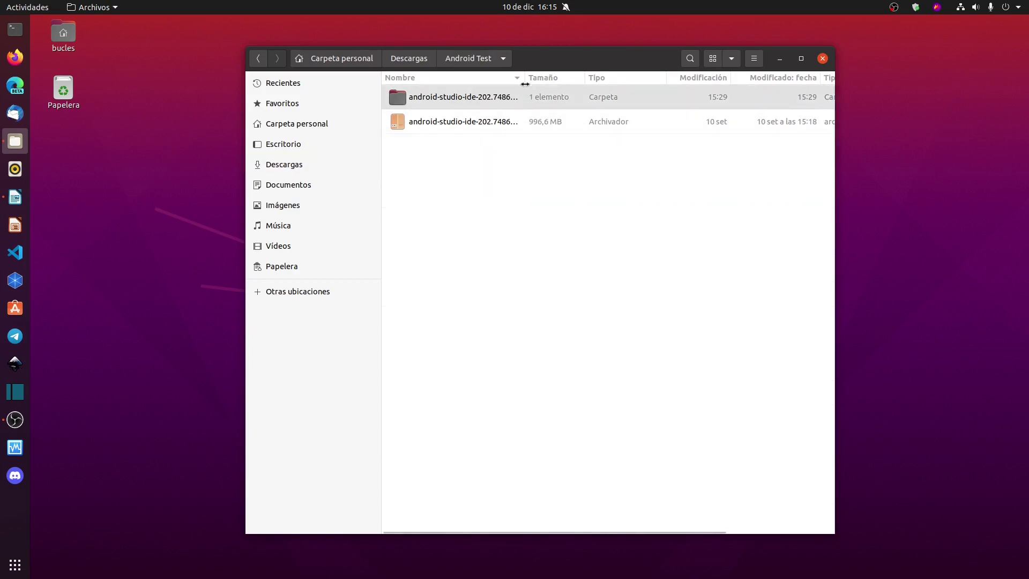
{"action": "left_click_drag", "start_coordinate": [527, 79], "coordinate": [589, 96]}
{"action": "left_click", "coordinate": [519, 122]}
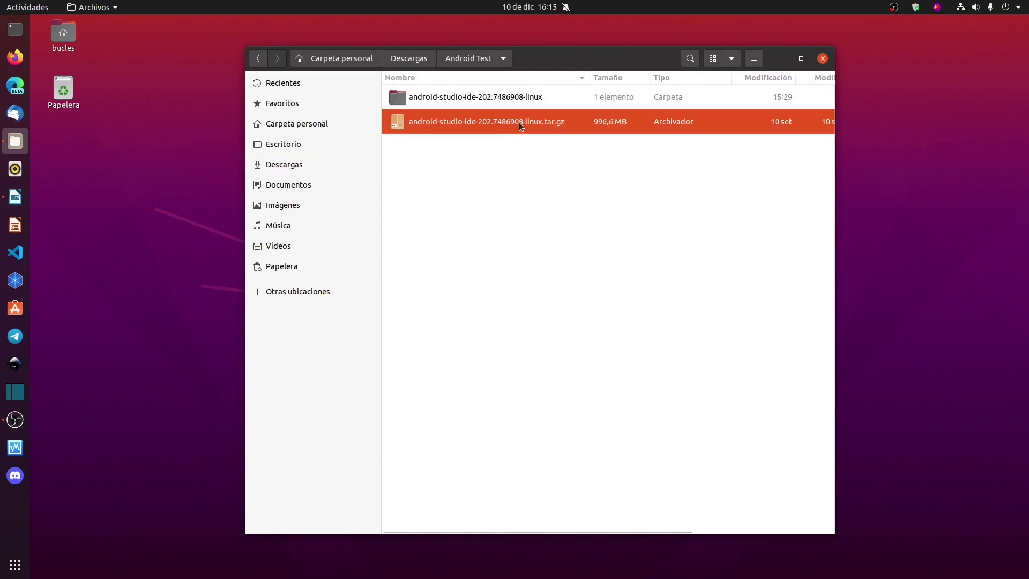
- Examine the contents of the extracted android-studio folder inside android-studio-ide-202.7486908-linux, and close the file manager window
{"action": "double_click", "coordinate": [450, 98]}
{"action": "left_click", "coordinate": [435, 98]}
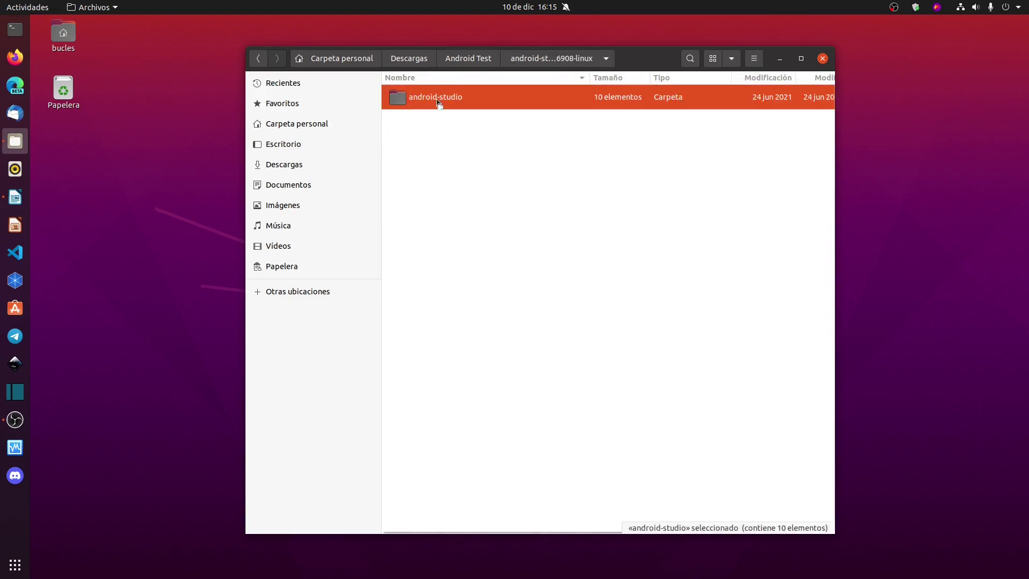
{"action": "double_click", "coordinate": [436, 99]}
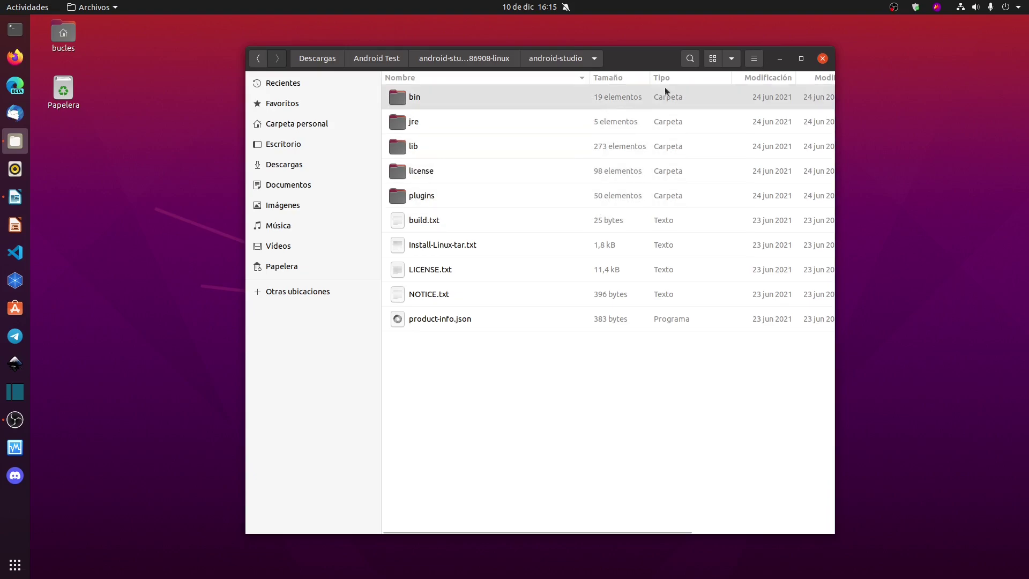
{"action": "left_click", "coordinate": [822, 58]}
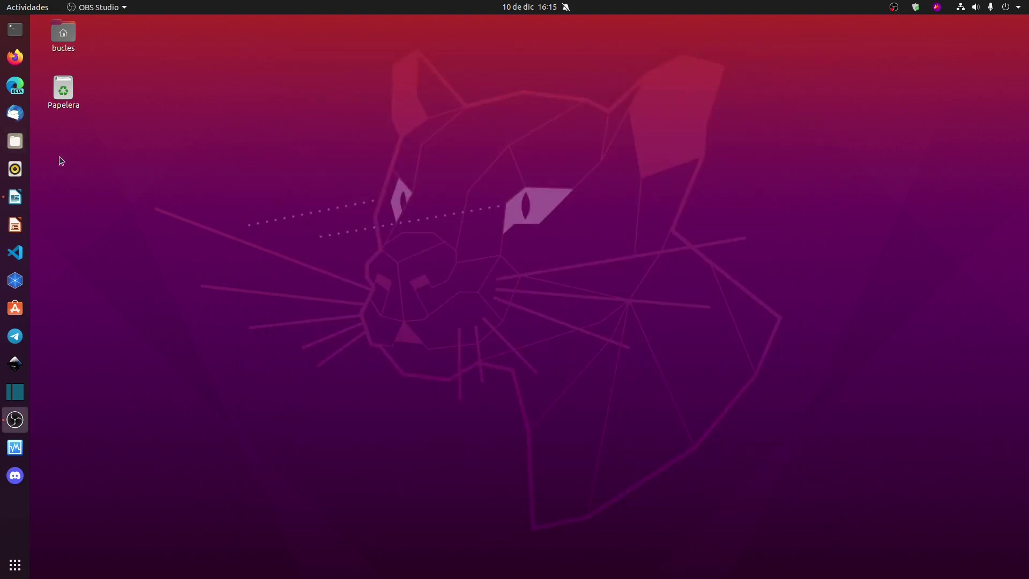
- Open the file manager again and browse the computer's root file system to the /opt/android-studio/bin folder
{"action": "left_click", "coordinate": [22, 146]}
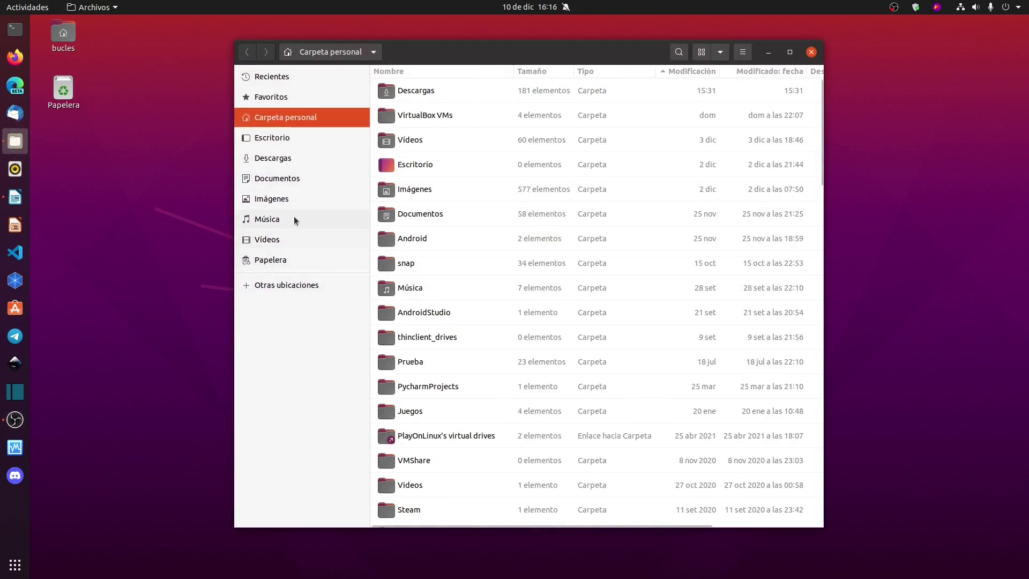
{"action": "left_click", "coordinate": [293, 286]}
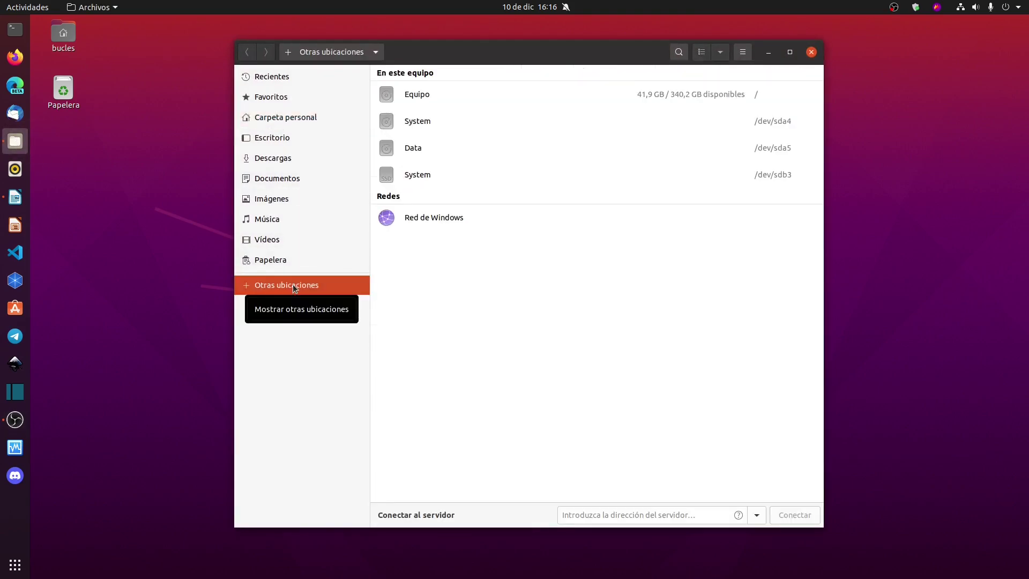
{"action": "left_click", "coordinate": [388, 94]}
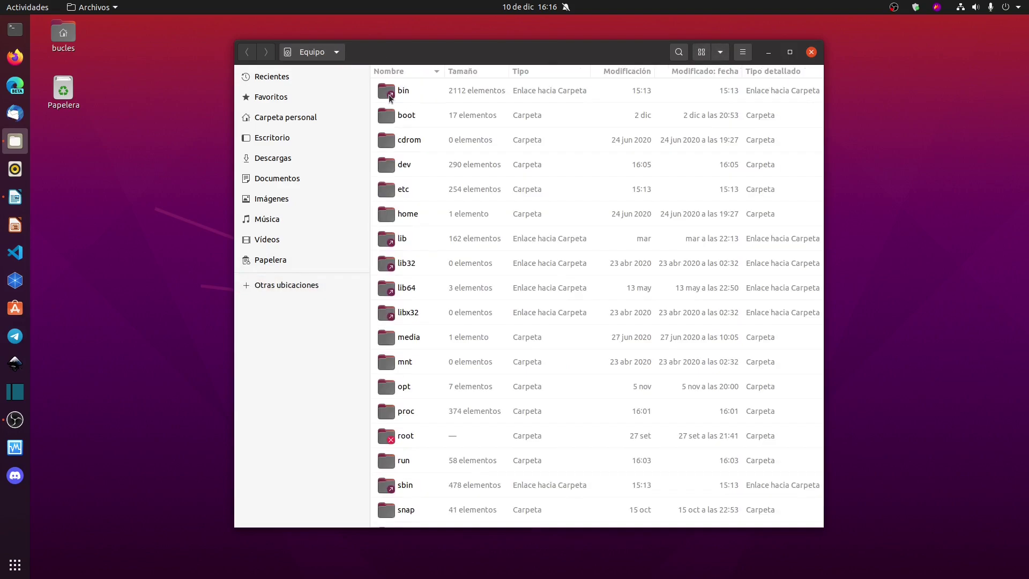
{"action": "double_click", "coordinate": [388, 391]}
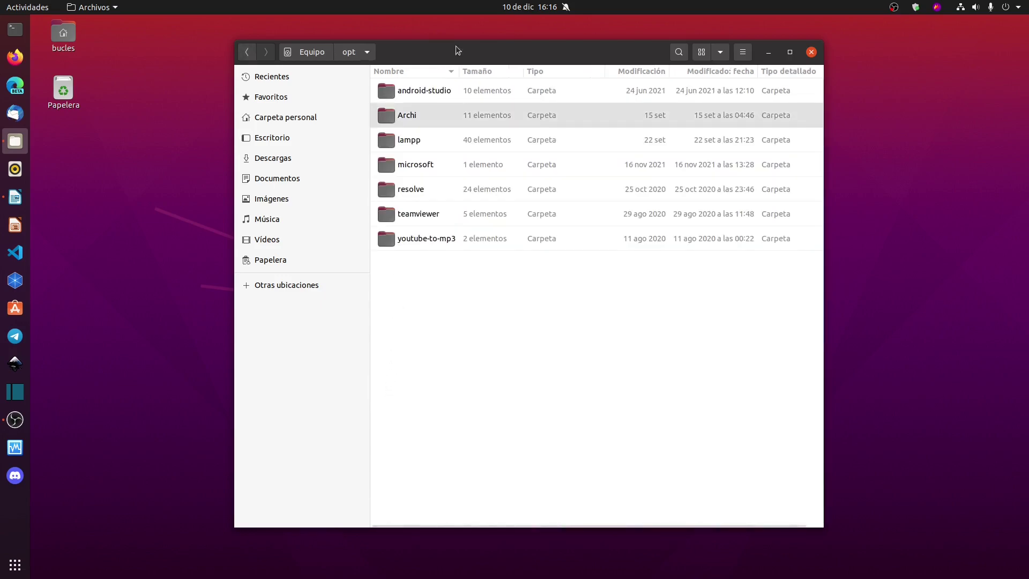
{"action": "double_click", "coordinate": [386, 92]}
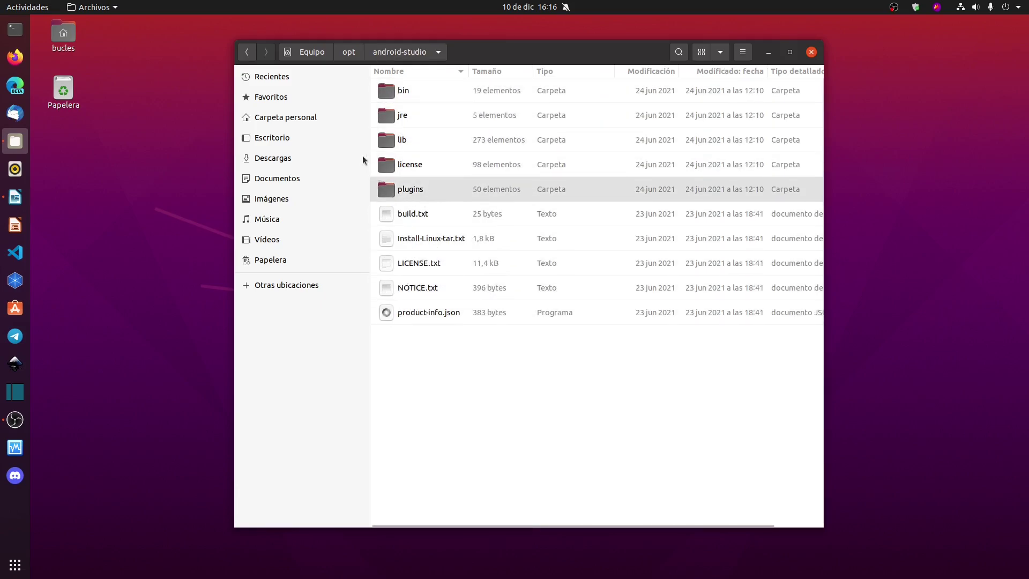
{"action": "double_click", "coordinate": [385, 93]}
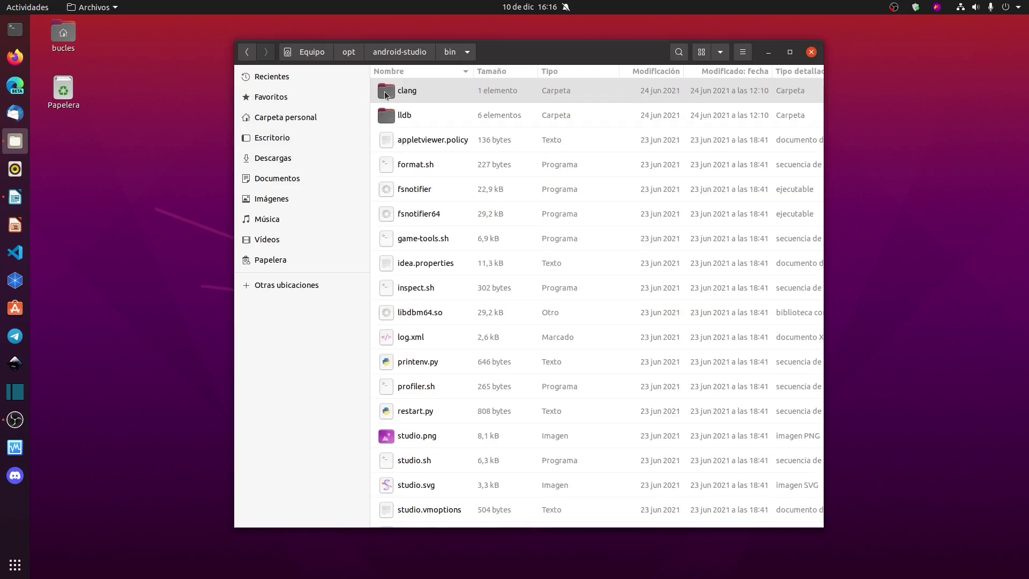
{"action": "left_click_drag", "start_coordinate": [588, 57], "coordinate": [566, 49]}
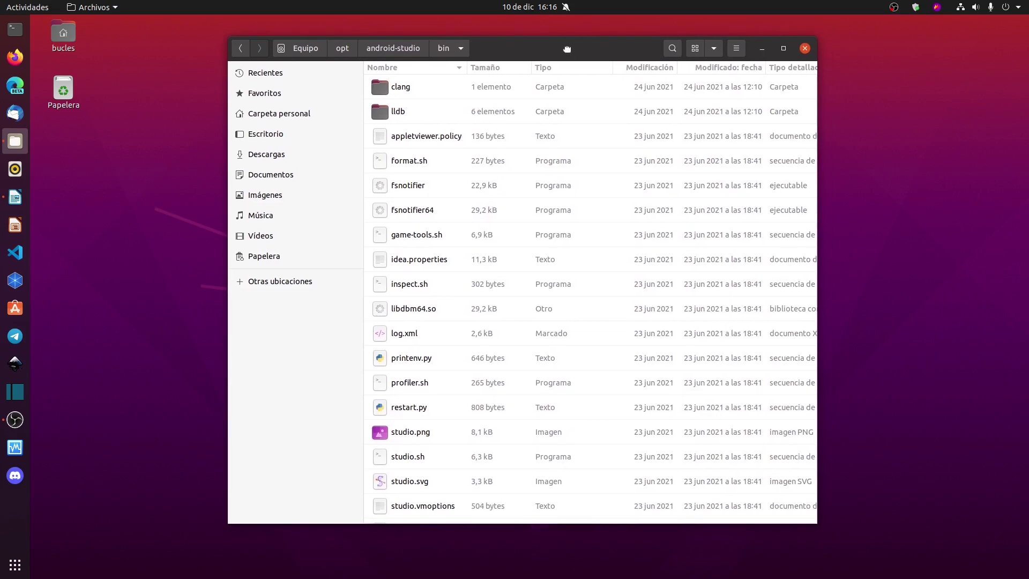
- Search the installed applications for "edit" and launch the text editor with a blank document
{"action": "left_click", "coordinate": [14, 565]}
{"action": "left_click", "coordinate": [486, 36]}
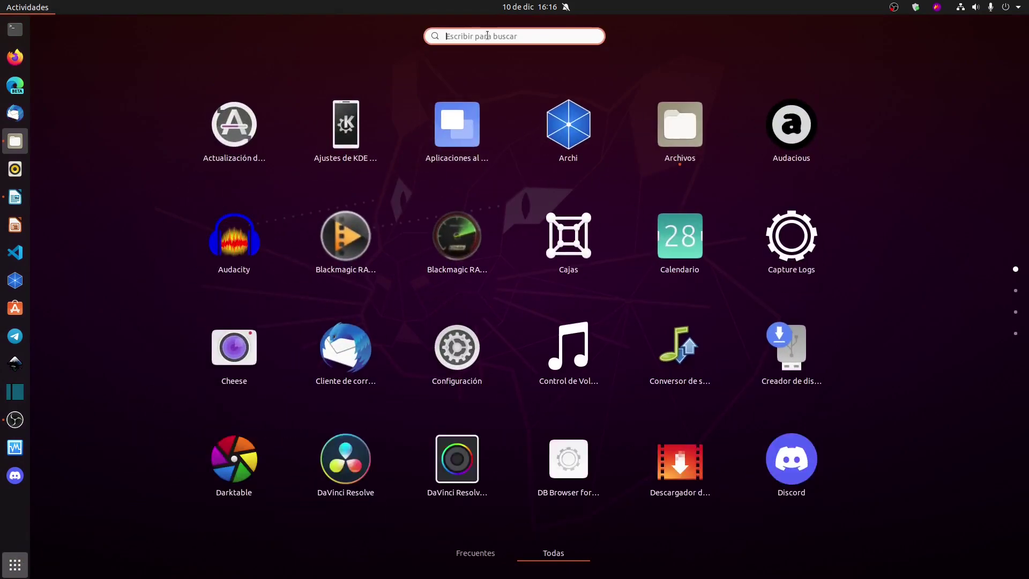
{"action": "type", "text": "edi"}
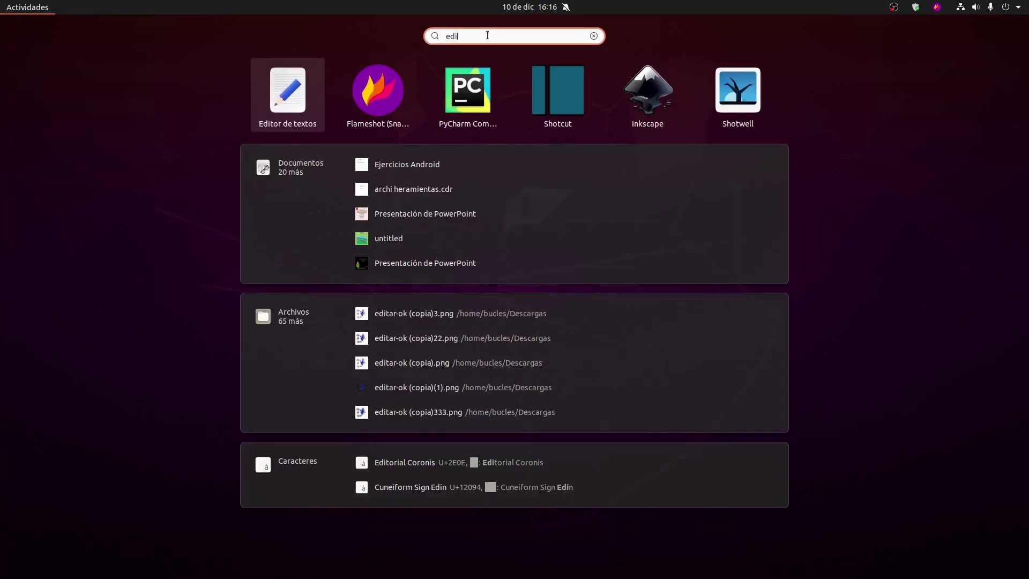
{"action": "type", "text": "t"}
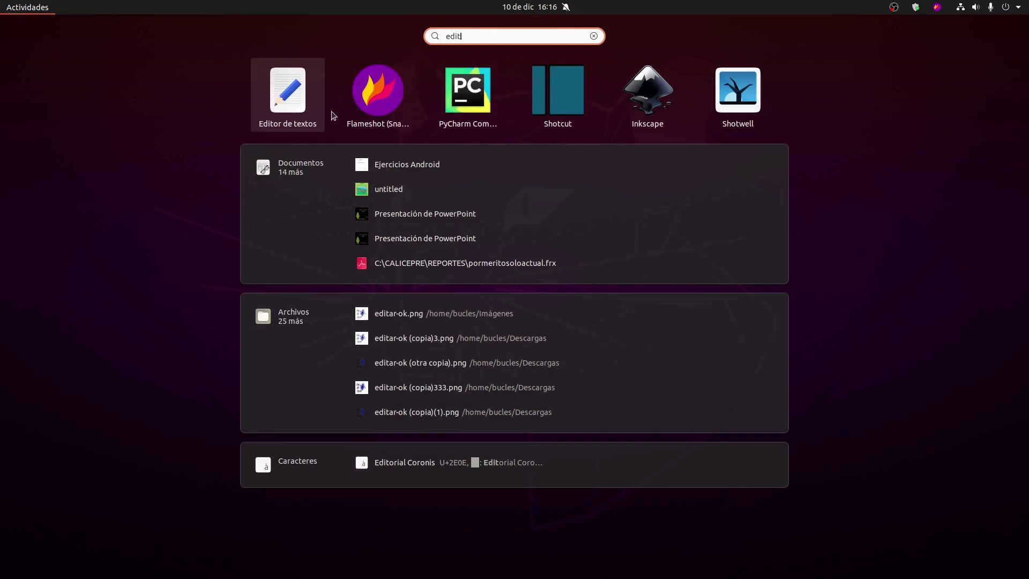
{"action": "left_click", "coordinate": [282, 100]}
{"action": "left_click_drag", "start_coordinate": [385, 33], "coordinate": [608, 46]}
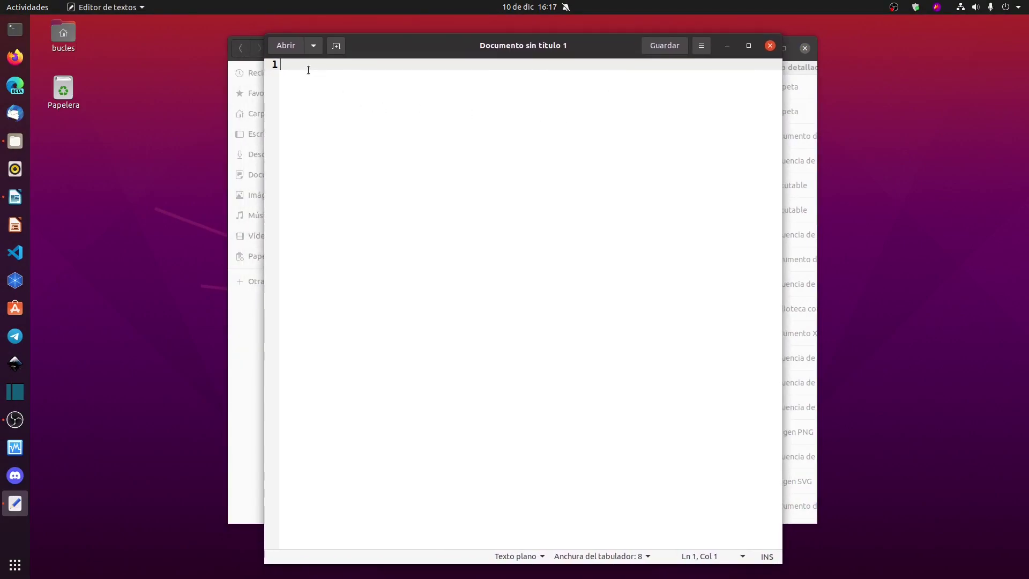
- Write the header line [Desktop Entry] followed by the line Type=Application in the blank document
{"action": "type", "text": "["}
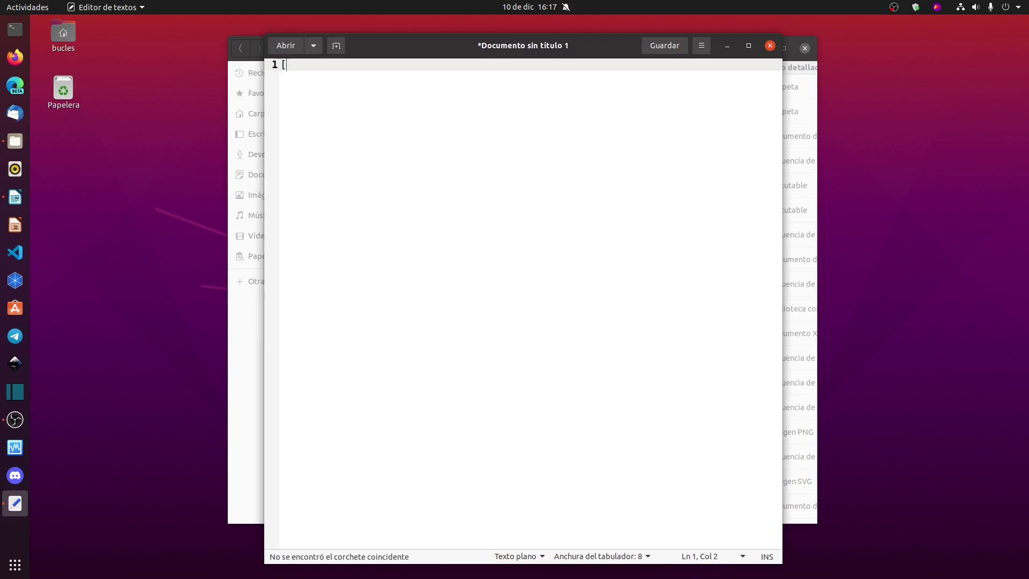
{"action": "type", "text": "Desktop"}
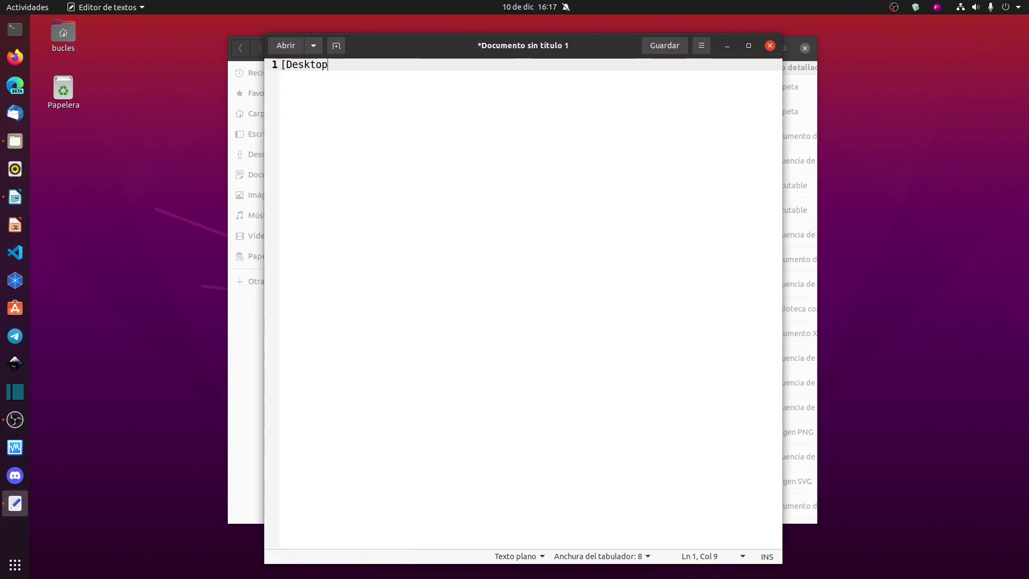
{"action": "type", "text": " Ent"}
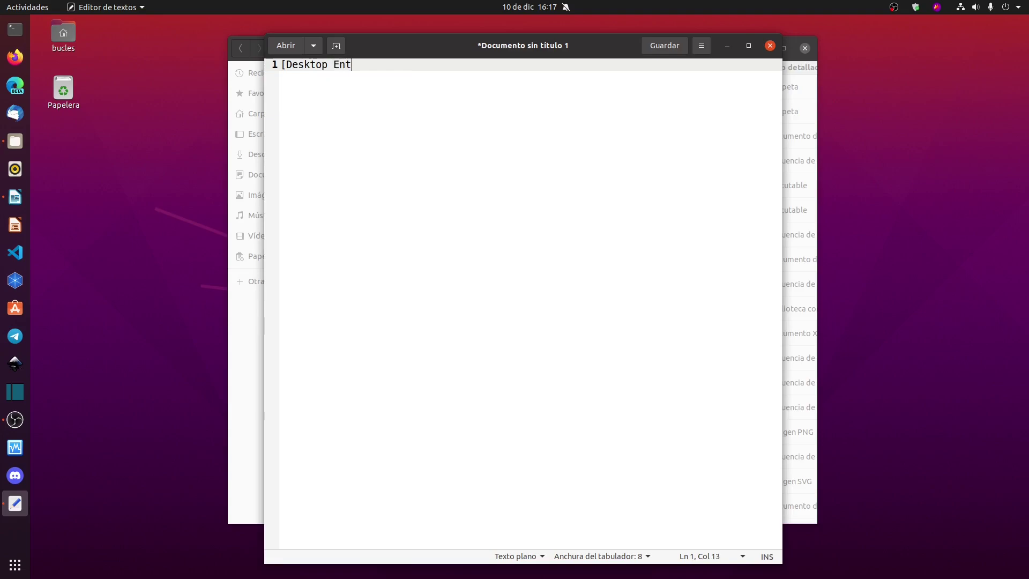
{"action": "type", "text": "ry]"}
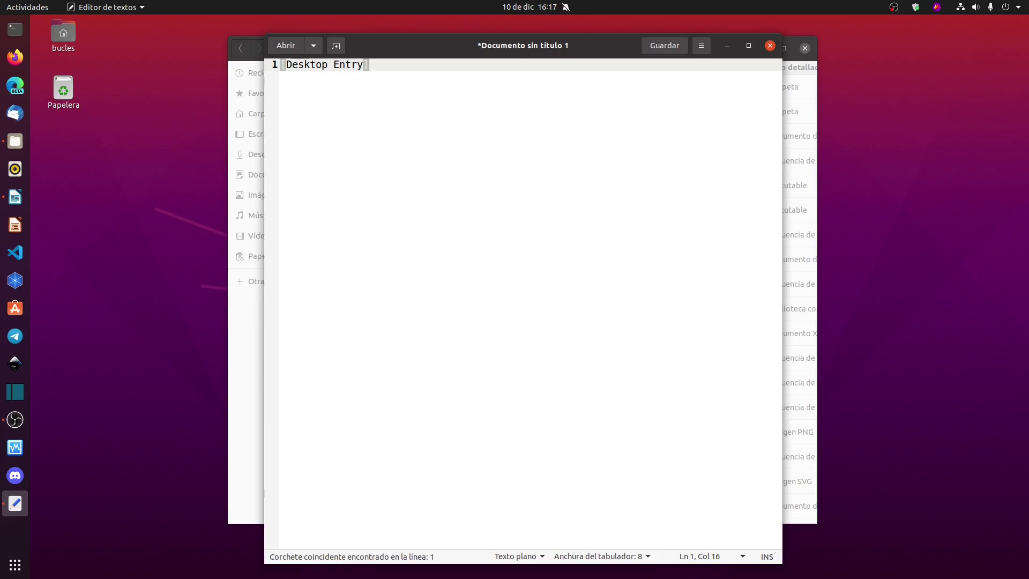
{"action": "key", "text": "Return"}
{"action": "type", "text": "Type=App"}
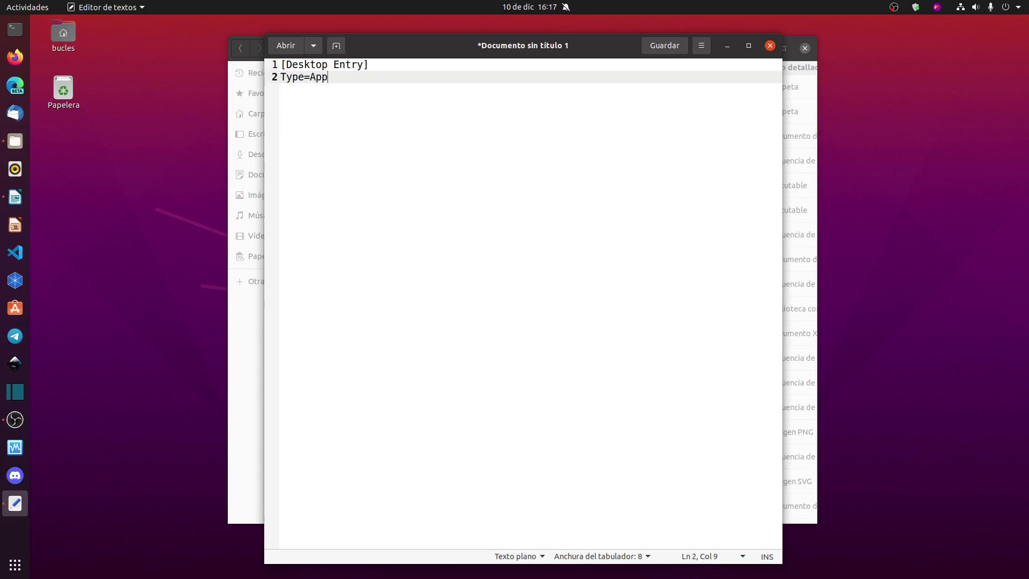
{"action": "type", "text": "lication"}
{"action": "key", "text": "Return"}
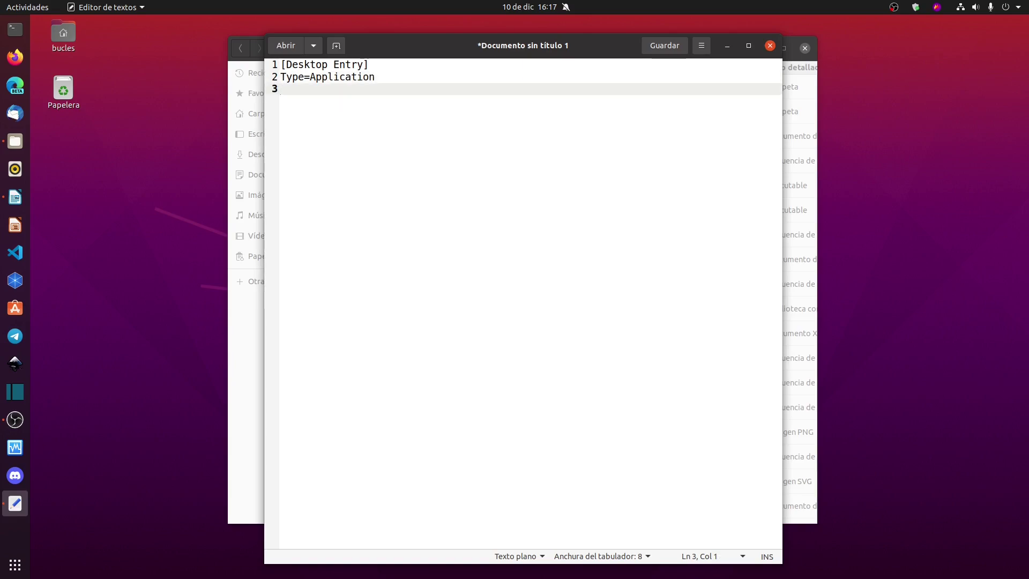
- Add the lines Categories=Software and Name=Android Studio, and begin a fifth line with Icon=
{"action": "type", "text": "Categorie"}
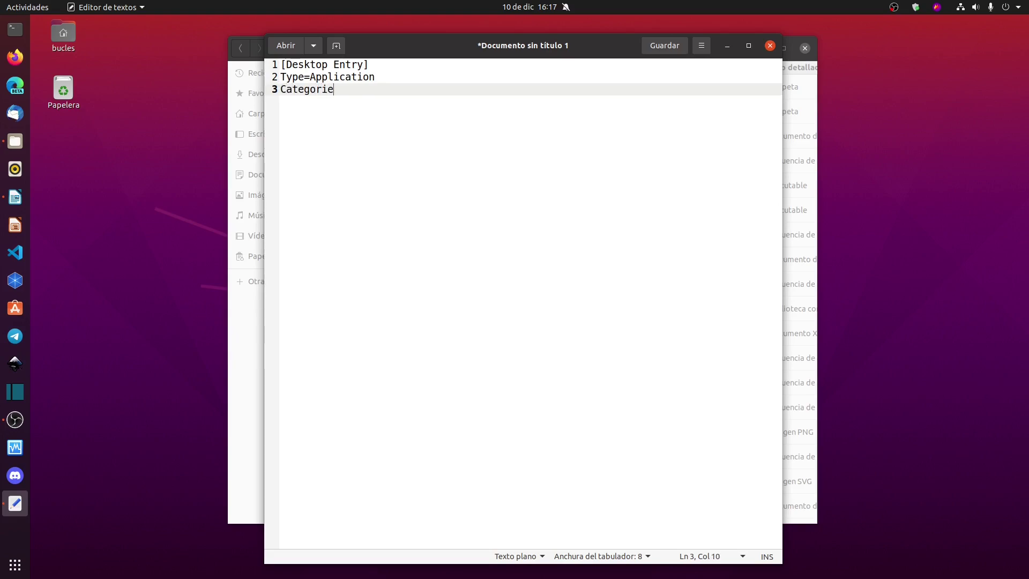
{"action": "type", "text": "s=Software"}
{"action": "key", "text": "Return"}
{"action": "type", "text": "Name"}
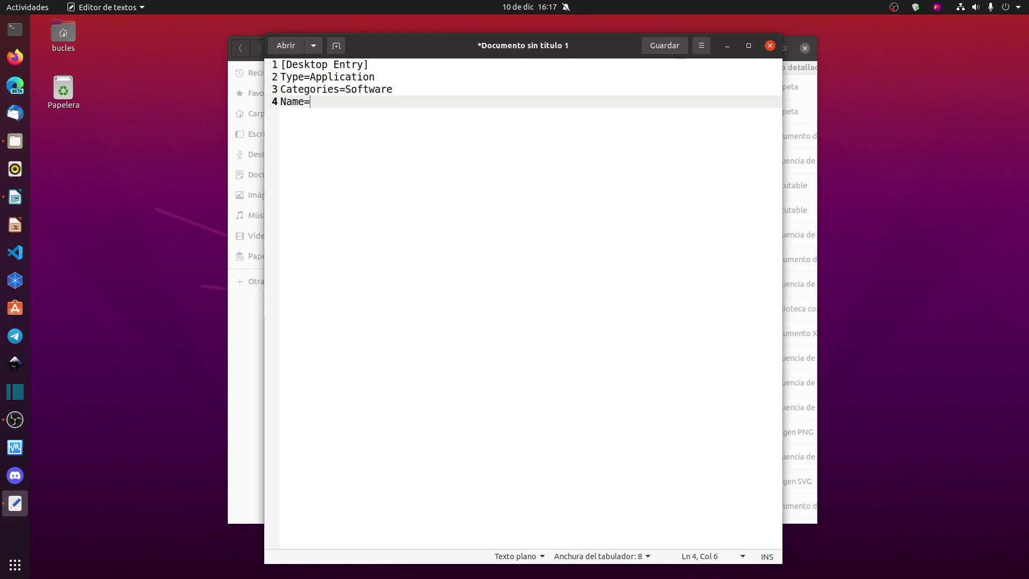
{"action": "type", "text": "=Android"}
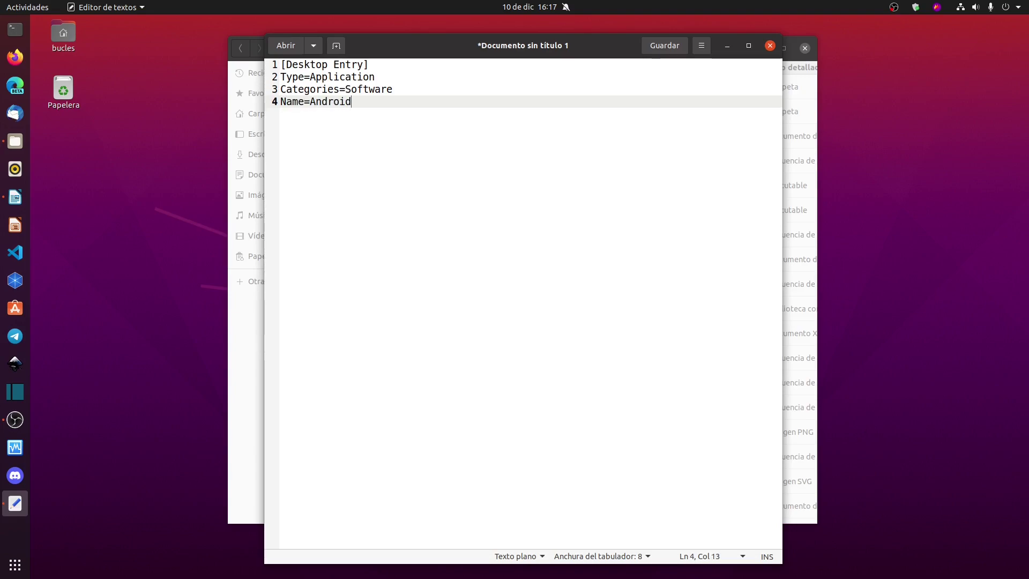
{"action": "type", "text": " Studio"}
{"action": "key", "text": "Return"}
{"action": "type", "text": "Icon="}
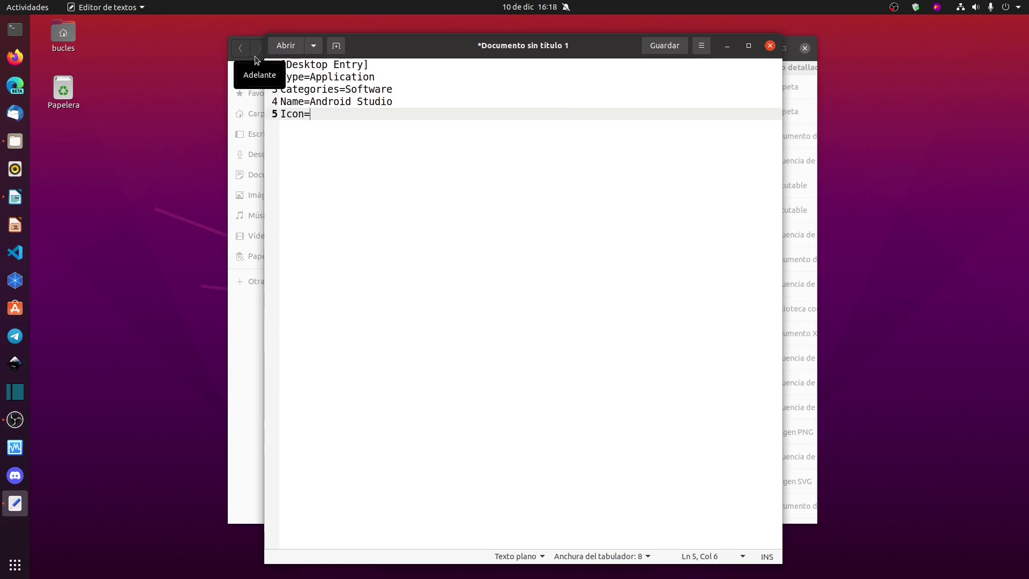
- Switch to the file manager, view the studio.png icon from the android-studio bin folder in the image viewer, and close the viewer
{"action": "left_click", "coordinate": [798, 76]}
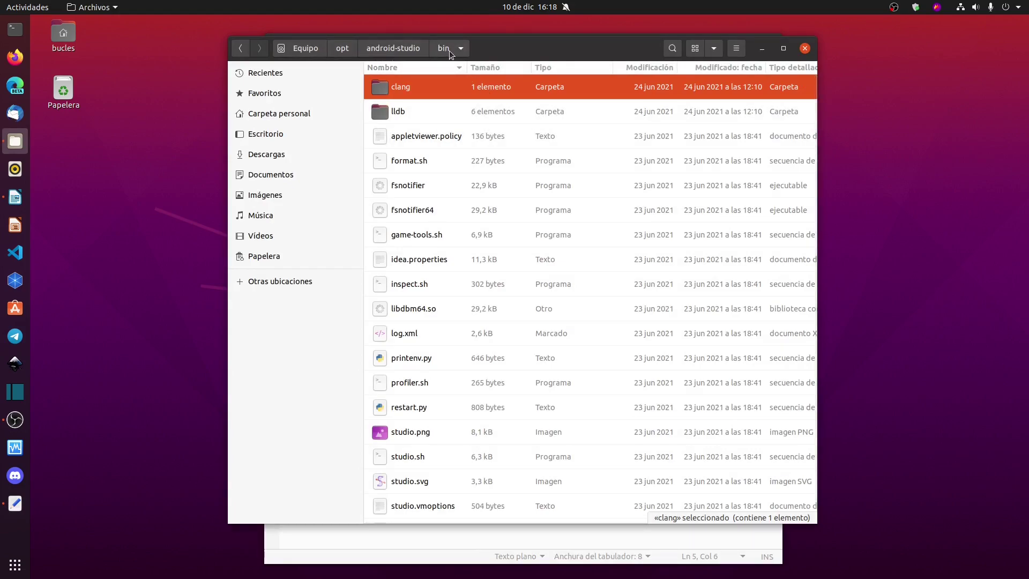
{"action": "left_click", "coordinate": [402, 139]}
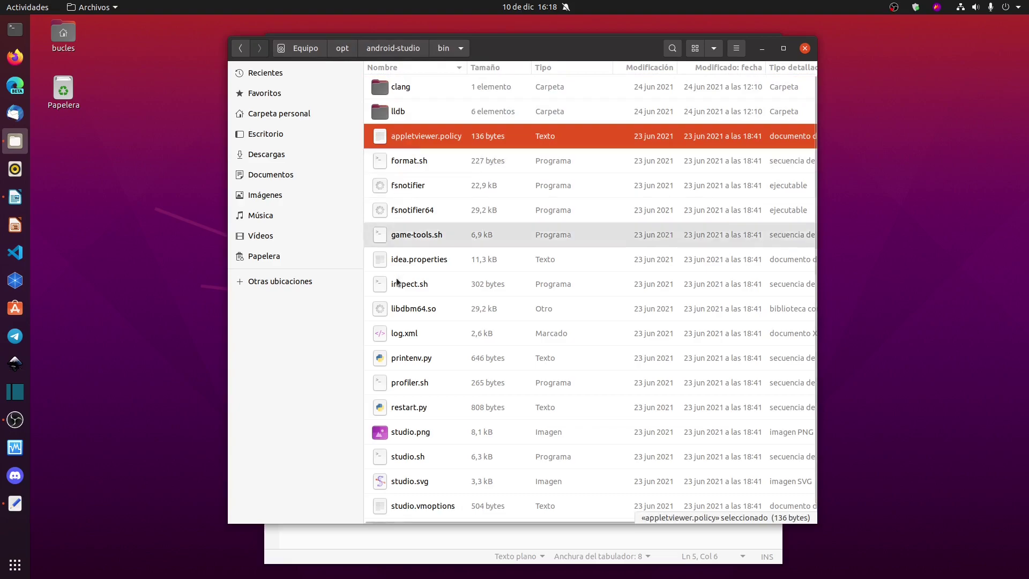
{"action": "scroll", "coordinate": [398, 293], "scroll_direction": "down", "scroll_amount": 1}
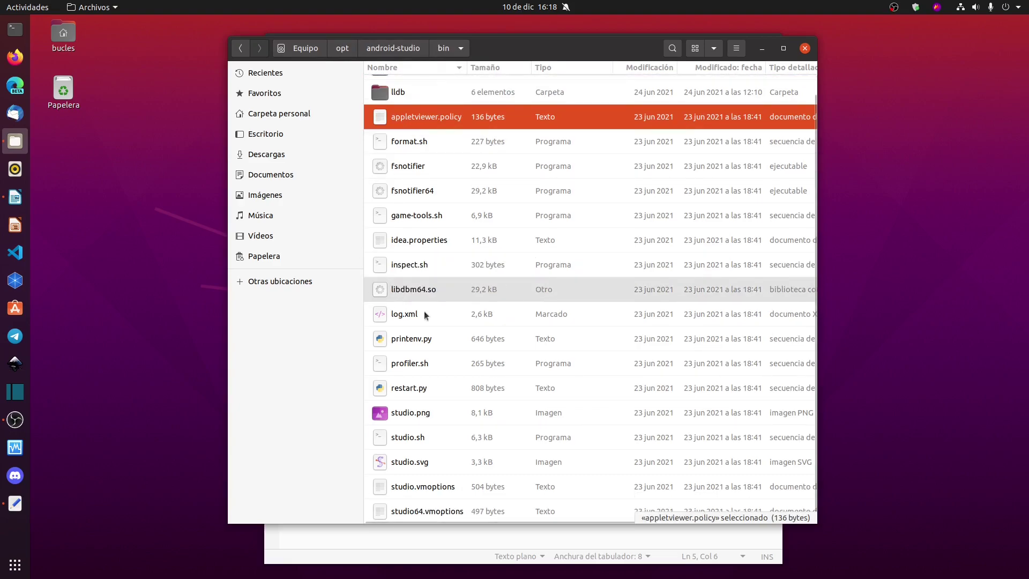
{"action": "left_click", "coordinate": [379, 416]}
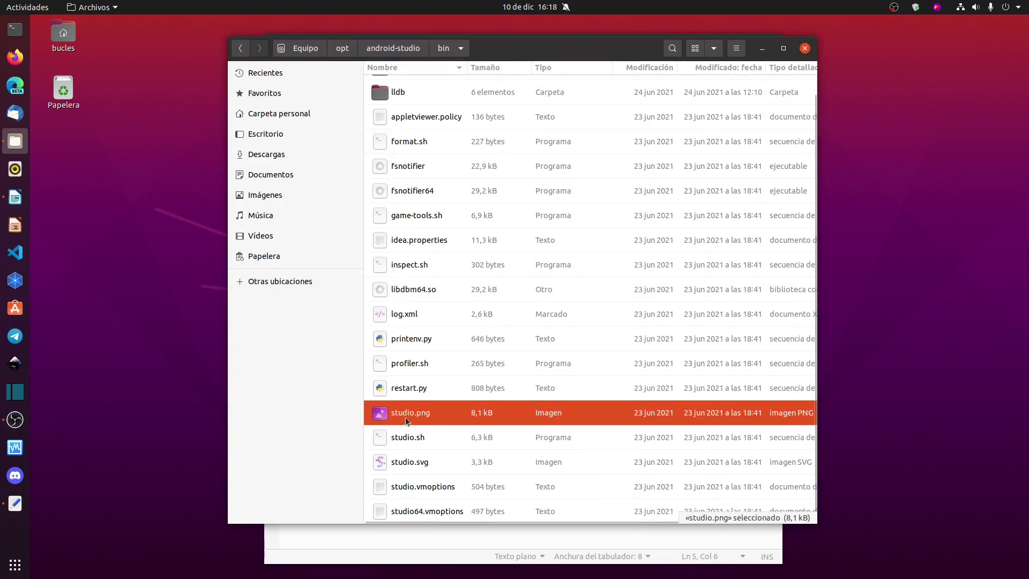
{"action": "double_click", "coordinate": [429, 416]}
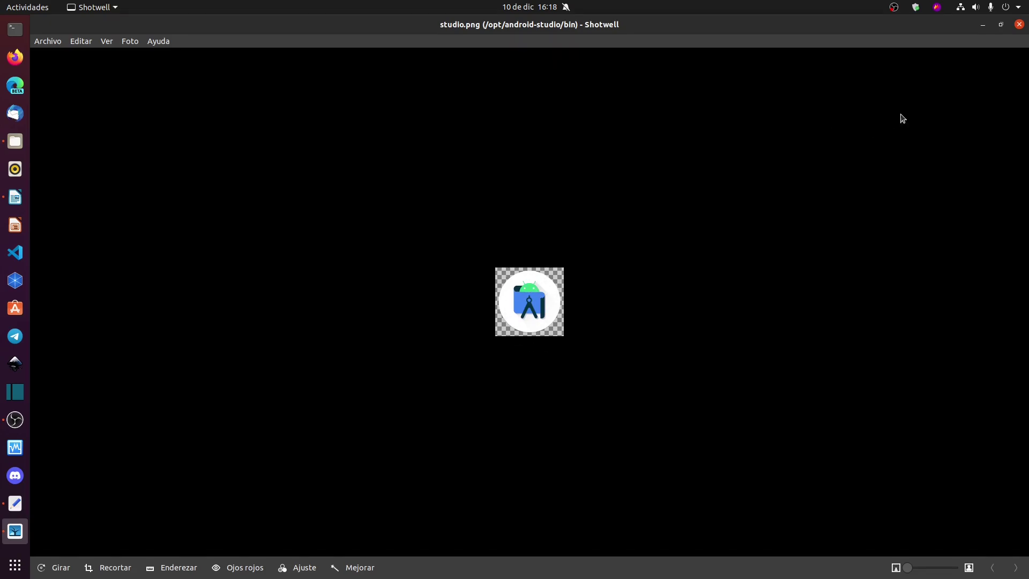
{"action": "left_click", "coordinate": [1018, 25]}
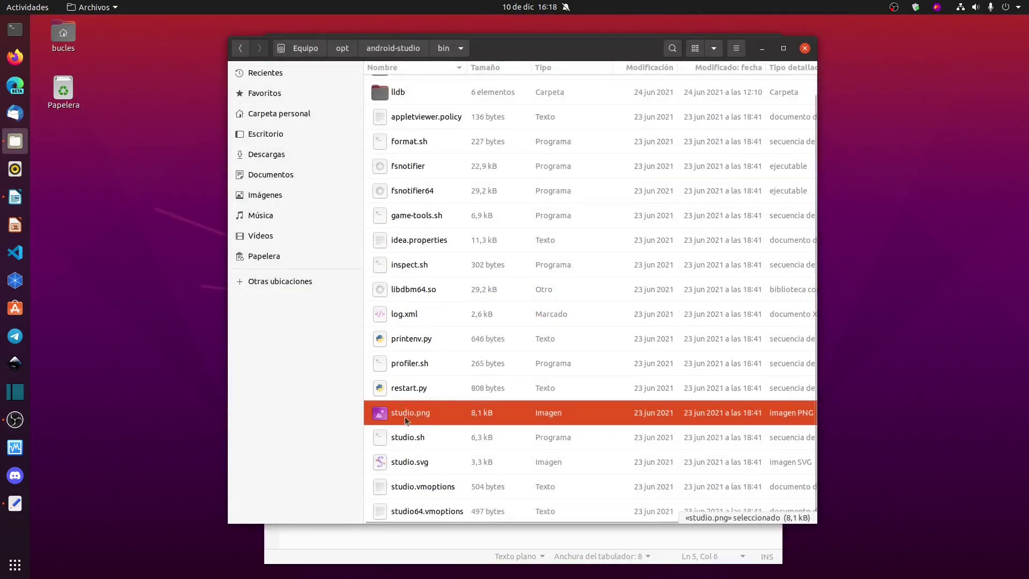
- Copy the parent folder path /opt/android-studio/bin from the properties of studio.png and close the properties
{"action": "right_click", "coordinate": [408, 417]}
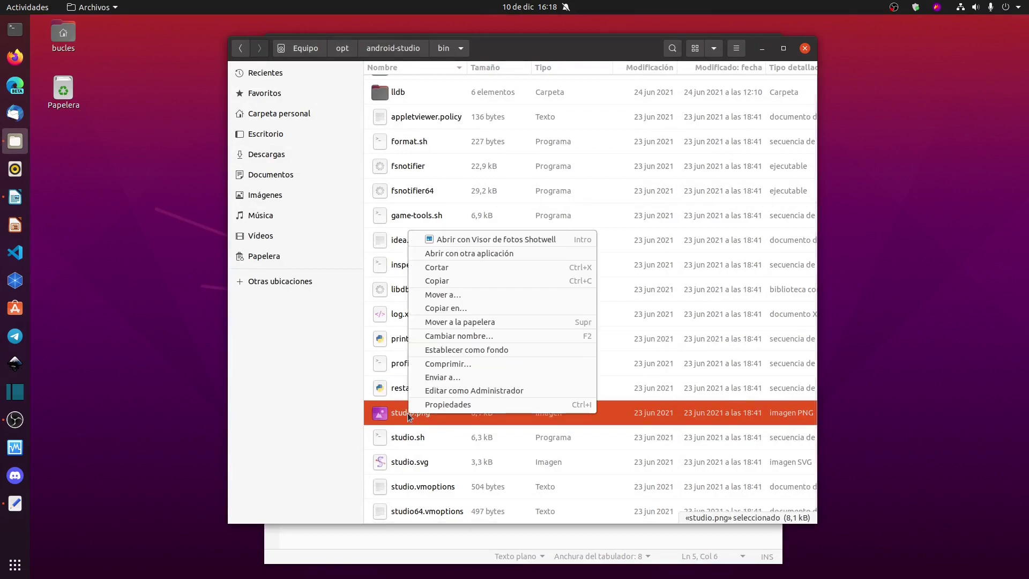
{"action": "left_click", "coordinate": [454, 405]}
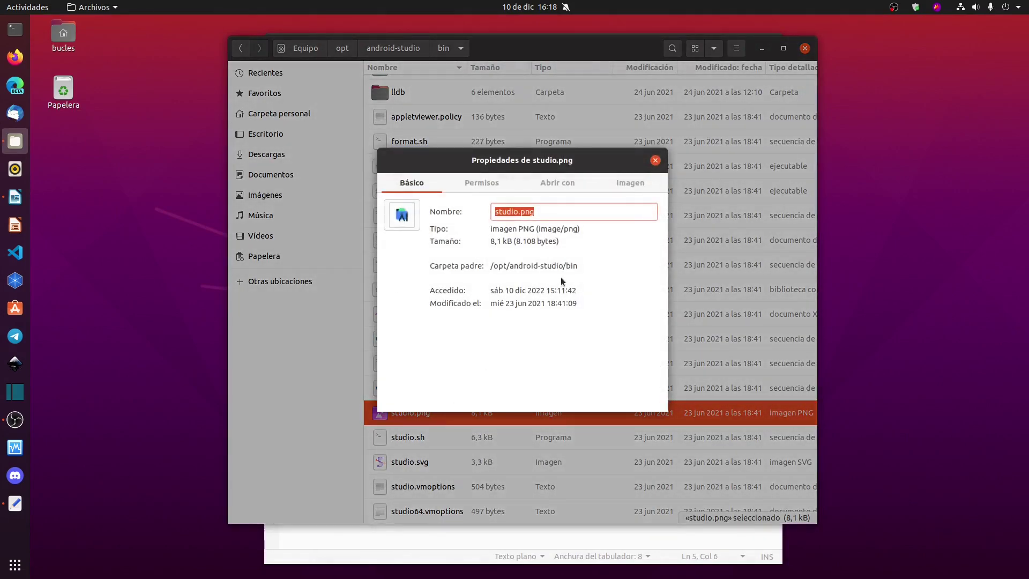
{"action": "left_click_drag", "start_coordinate": [576, 265], "coordinate": [489, 264]}
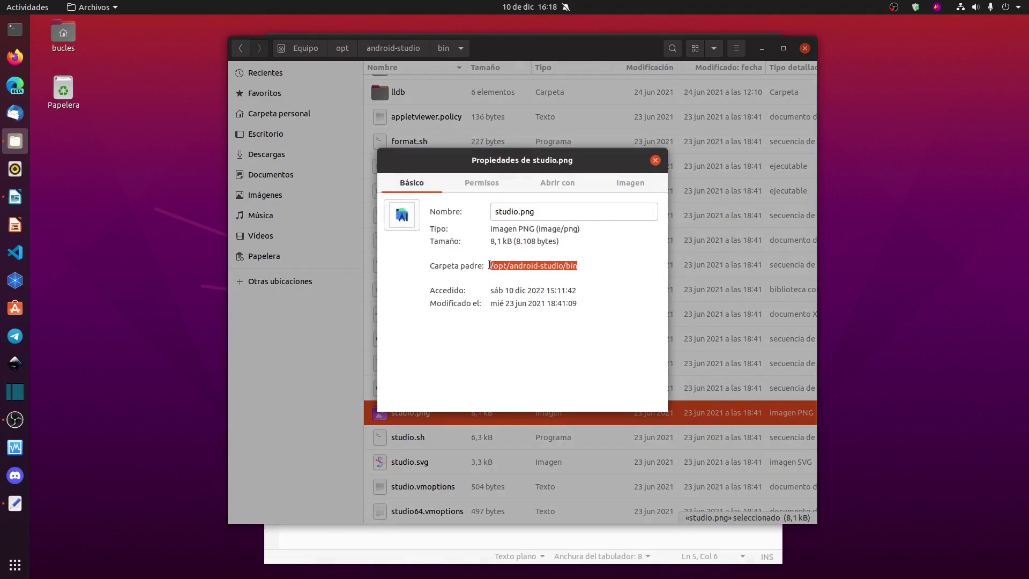
{"action": "right_click", "coordinate": [494, 266]}
{"action": "left_click", "coordinate": [523, 290]}
{"action": "left_click", "coordinate": [655, 161]}
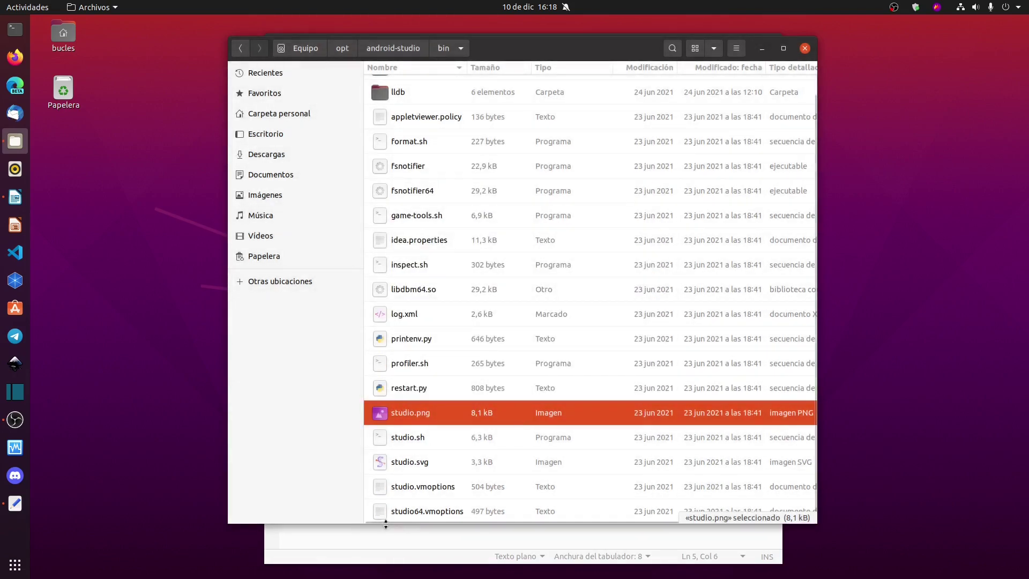
- Switch back to the text editor and paste the copied folder path after Icon=, followed by a slash
{"action": "left_click", "coordinate": [368, 534]}
{"action": "right_click", "coordinate": [318, 115]}
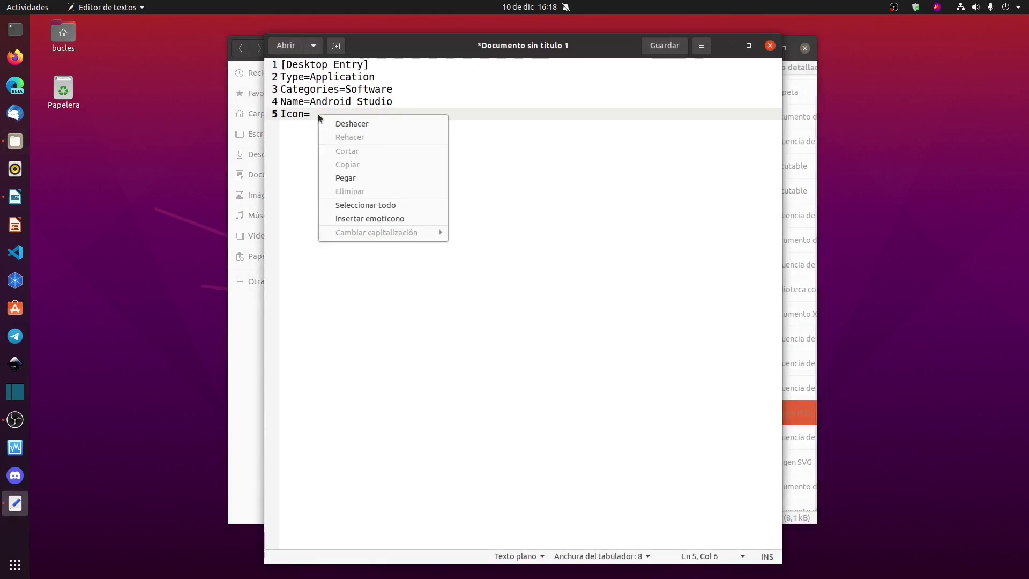
{"action": "left_click", "coordinate": [351, 178]}
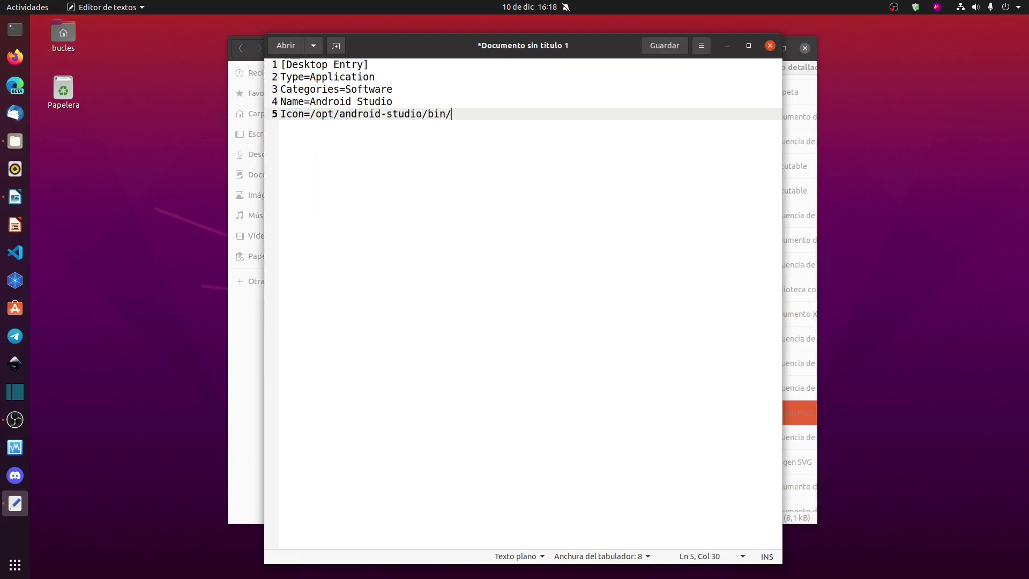
- With the editor and file manager side by side, complete the icon path with studio.png and begin a sixth line with Exec=
{"action": "left_click_drag", "start_coordinate": [442, 44], "coordinate": [327, 35]}
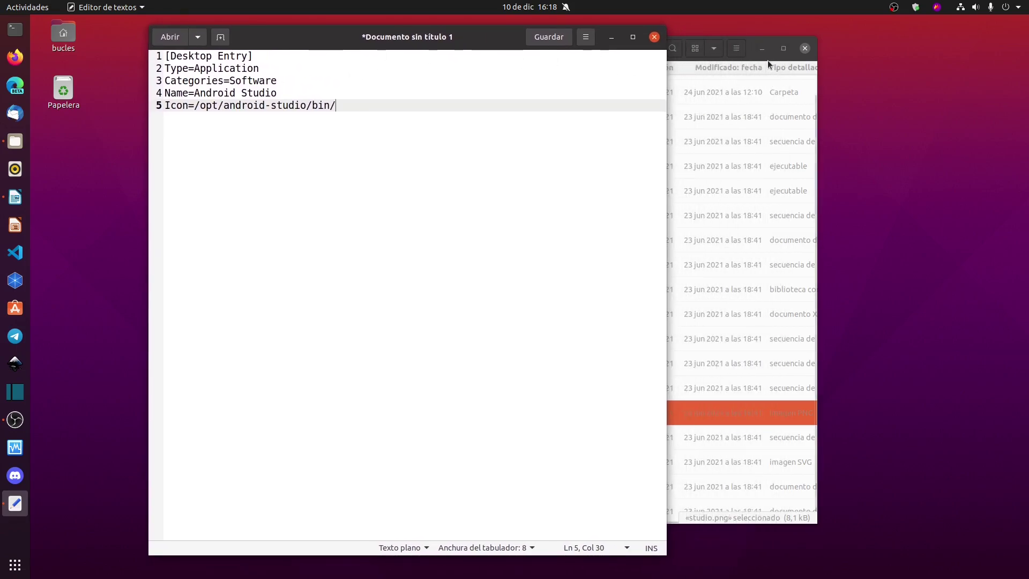
{"action": "left_click", "coordinate": [753, 57]}
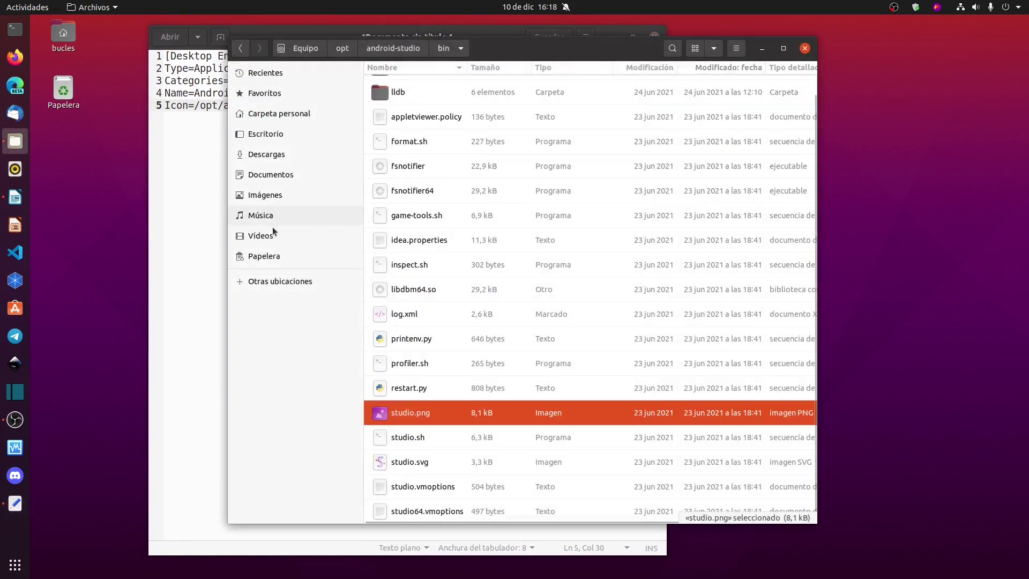
{"action": "left_click_drag", "start_coordinate": [230, 215], "coordinate": [429, 226]}
{"action": "left_click_drag", "start_coordinate": [641, 48], "coordinate": [822, 38]}
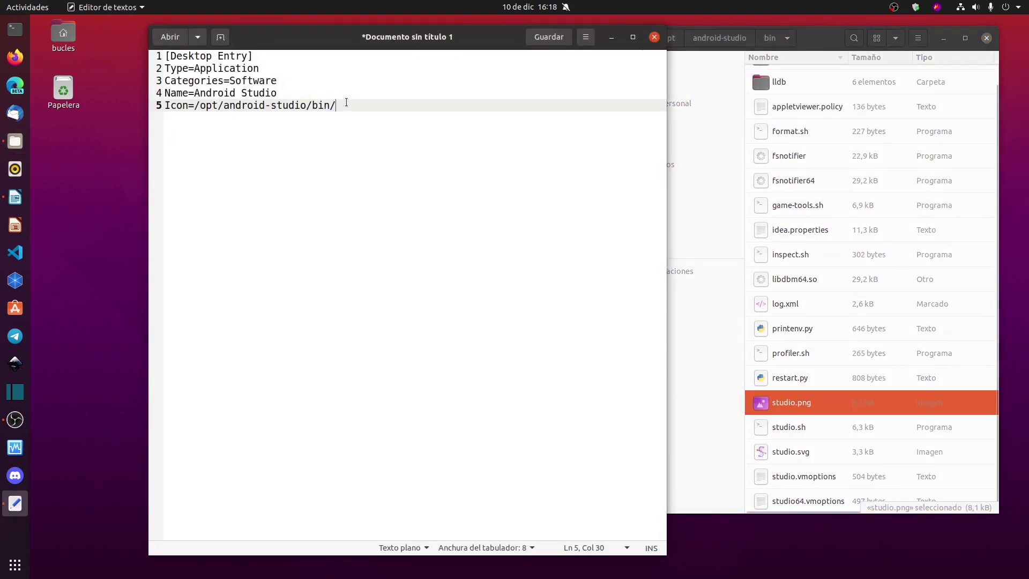
{"action": "type", "text": "studio"}
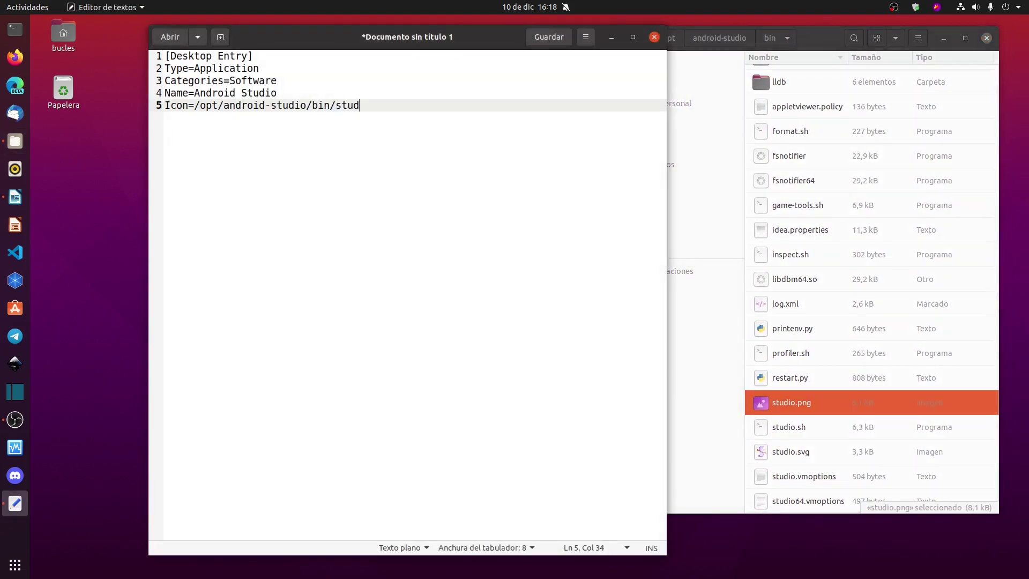
{"action": "type", "text": ".png"}
{"action": "key", "text": "Return"}
{"action": "type", "text": "Exec="}
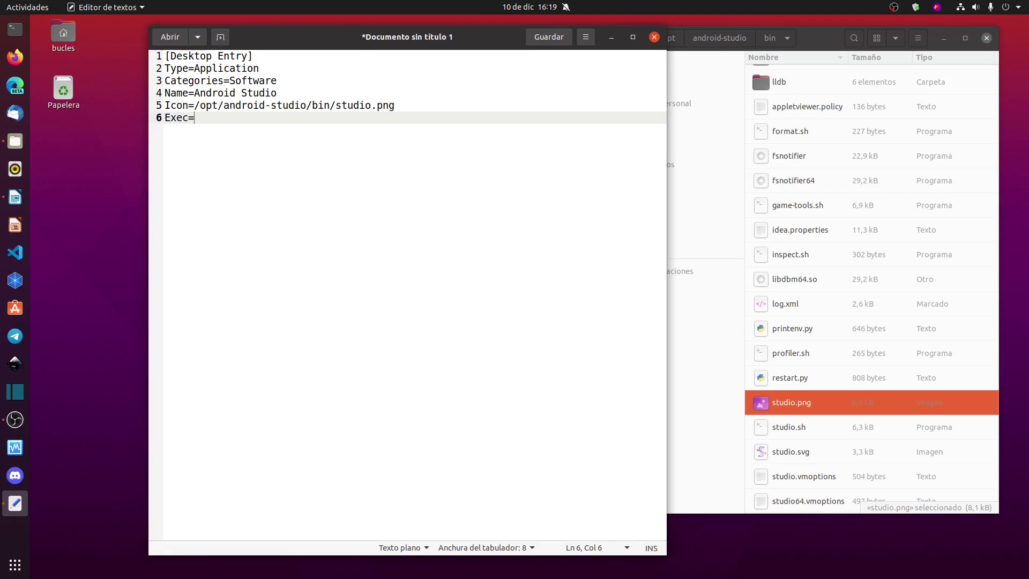
- In the file manager, copy the parent folder path from the properties of studio.sh and close the properties
{"action": "left_click_drag", "start_coordinate": [818, 37], "coordinate": [589, 83]}
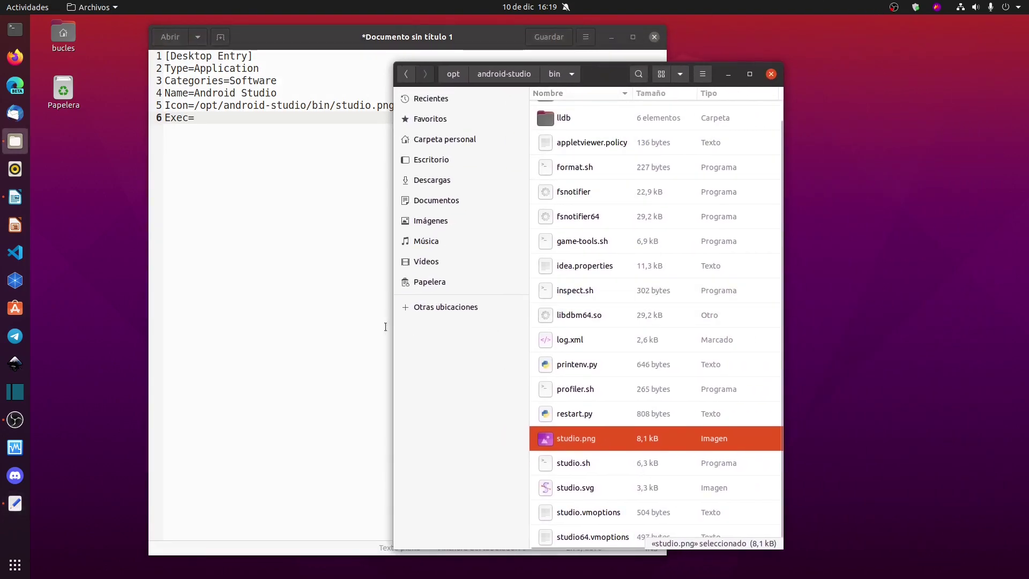
{"action": "left_click_drag", "start_coordinate": [393, 321], "coordinate": [164, 311]}
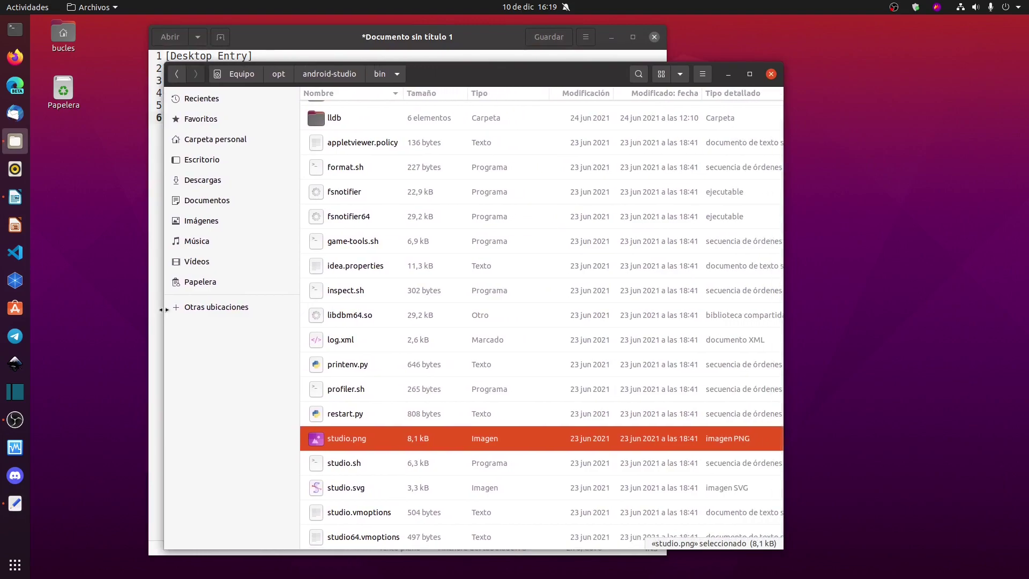
{"action": "left_click", "coordinate": [356, 464]}
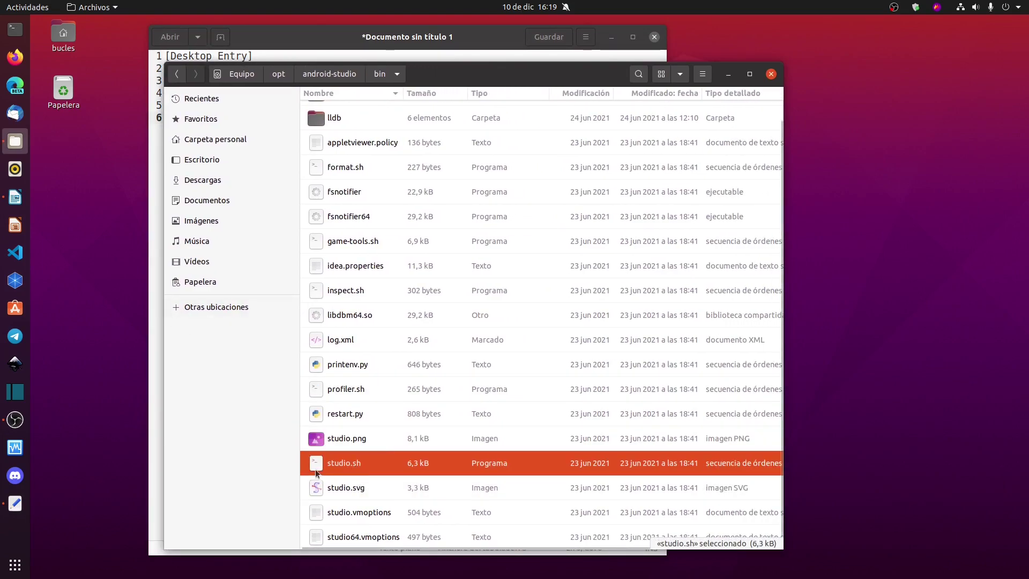
{"action": "right_click", "coordinate": [368, 466]}
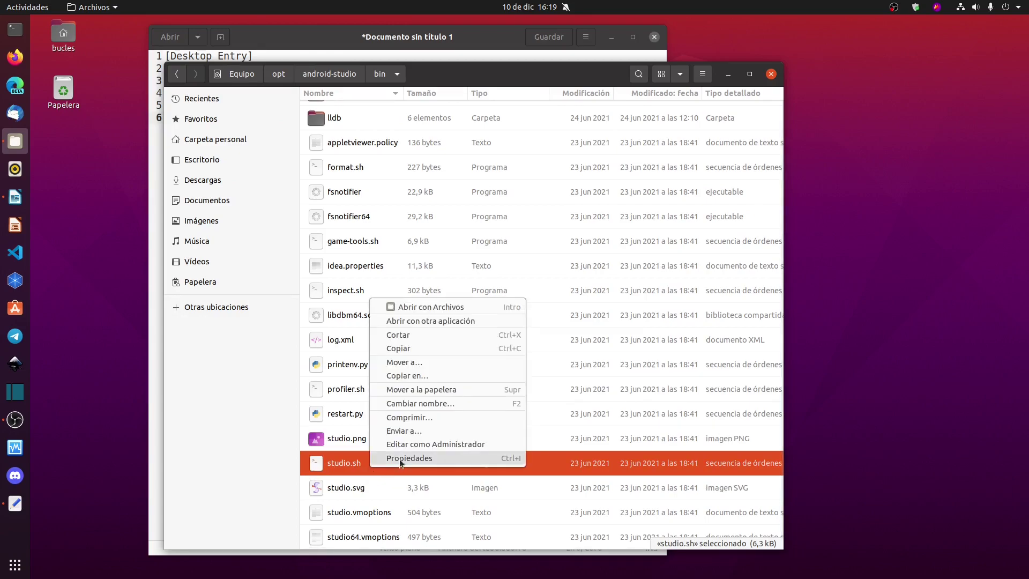
{"action": "left_click", "coordinate": [400, 457]}
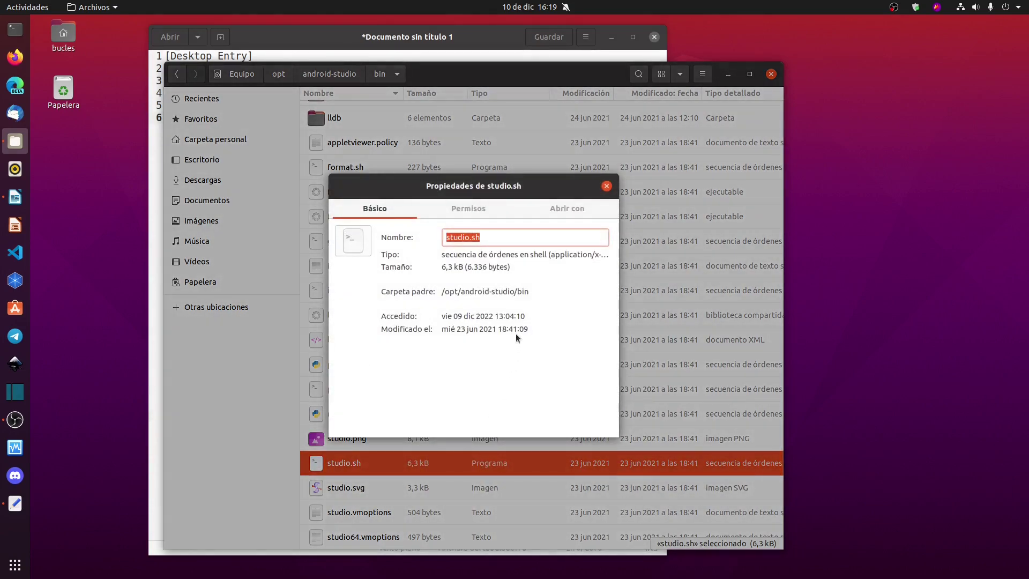
{"action": "left_click_drag", "start_coordinate": [533, 292], "coordinate": [435, 293]}
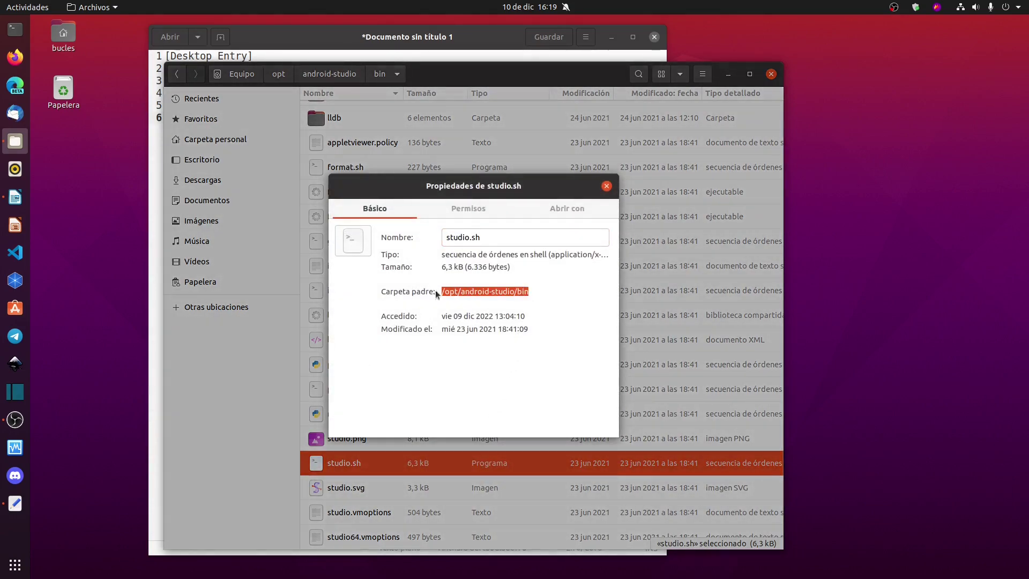
{"action": "right_click", "coordinate": [474, 291]}
{"action": "left_click", "coordinate": [507, 316]}
{"action": "left_click", "coordinate": [606, 185]}
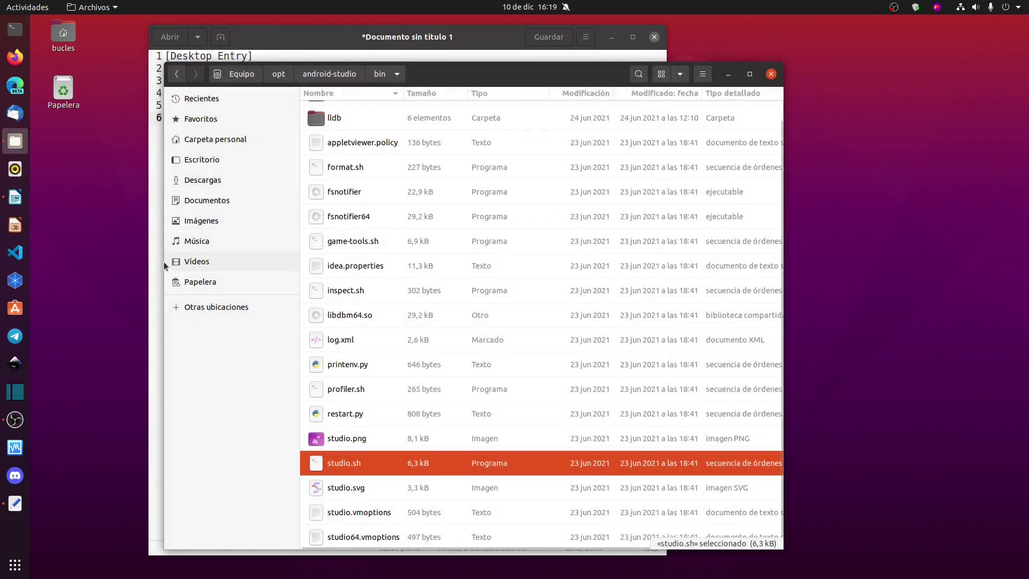
- Move the file manager aside and complete the Exec line as Exec=/opt/android-studio/bin/studio.sh in the text editor
{"action": "left_click_drag", "start_coordinate": [164, 260], "coordinate": [401, 260]}
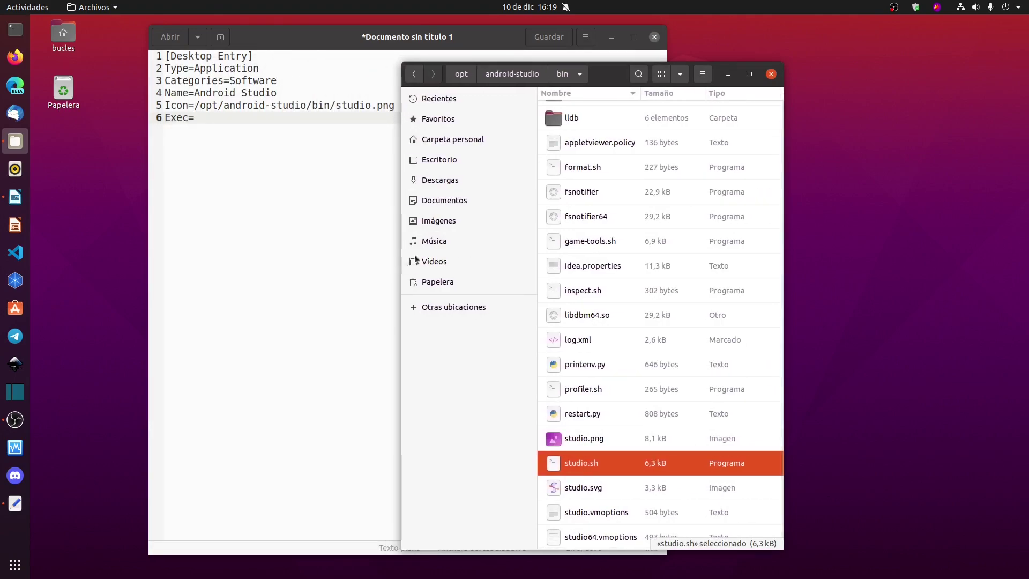
{"action": "left_click_drag", "start_coordinate": [597, 82], "coordinate": [799, 73]}
{"action": "left_click", "coordinate": [215, 121]}
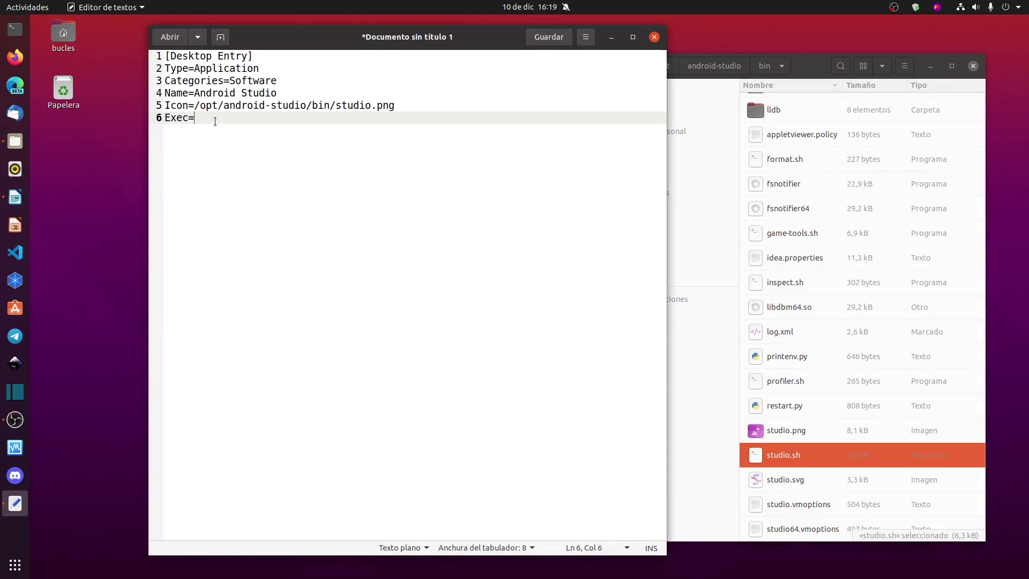
{"action": "key", "text": "ctrl+v"}
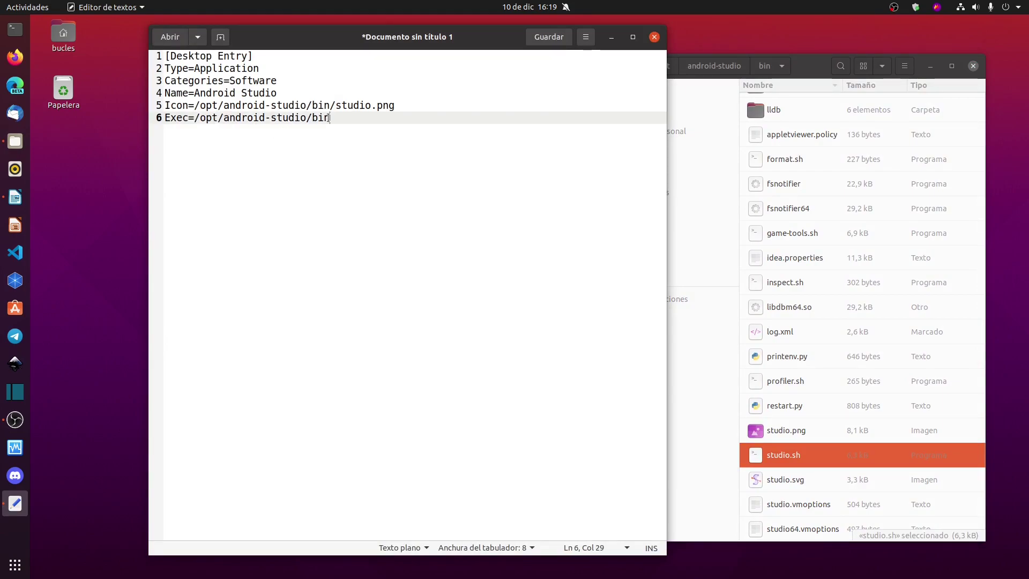
{"action": "type", "text": "/studio.sh"}
- Turn on the display of hidden files in the file manager and close its window
{"action": "left_click_drag", "start_coordinate": [489, 34], "coordinate": [522, 40]}
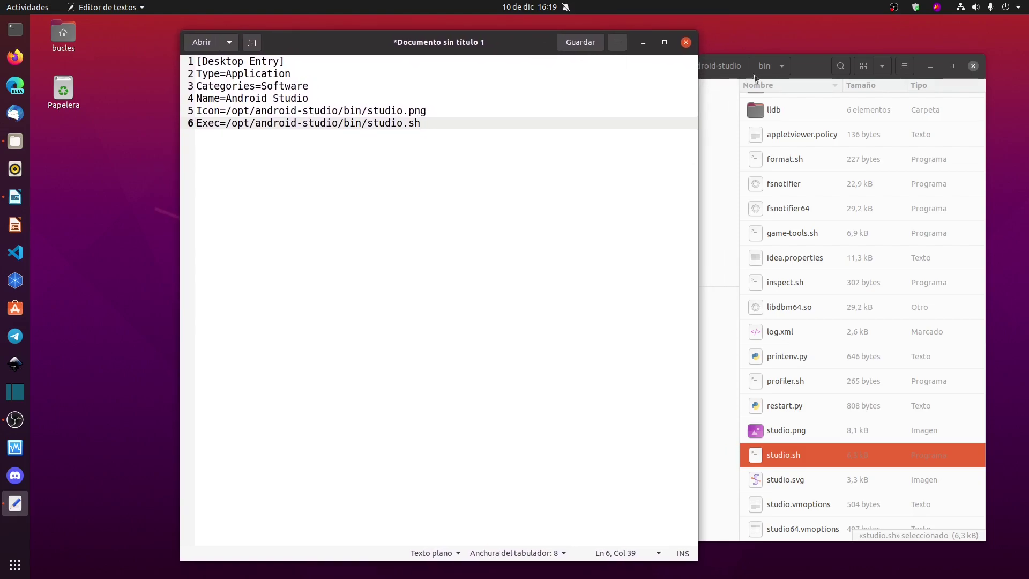
{"action": "left_click_drag", "start_coordinate": [804, 65], "coordinate": [493, 75]}
{"action": "left_click_drag", "start_coordinate": [673, 167], "coordinate": [868, 167]}
{"action": "left_click_drag", "start_coordinate": [642, 75], "coordinate": [515, 74]}
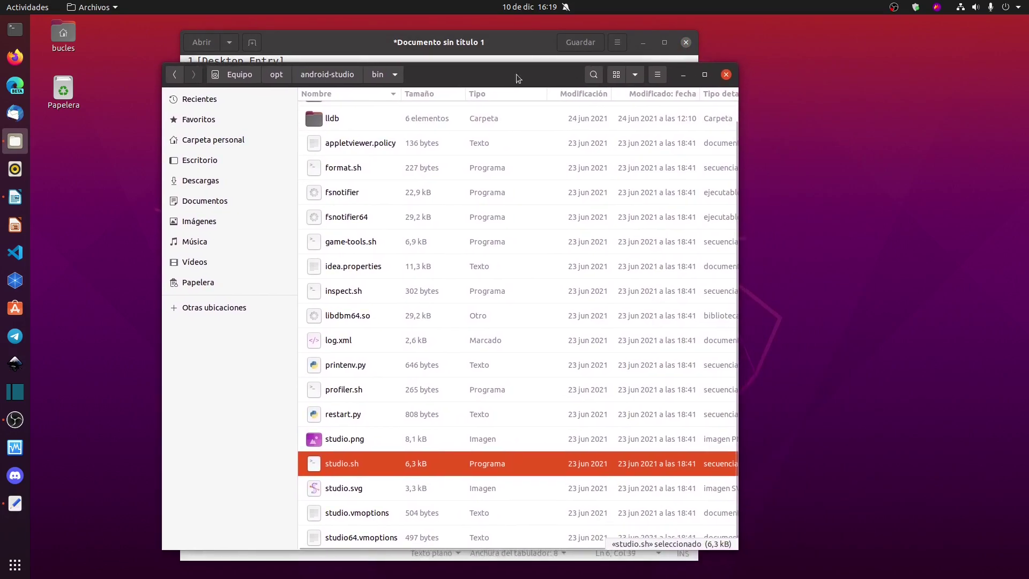
{"action": "left_click", "coordinate": [658, 76]}
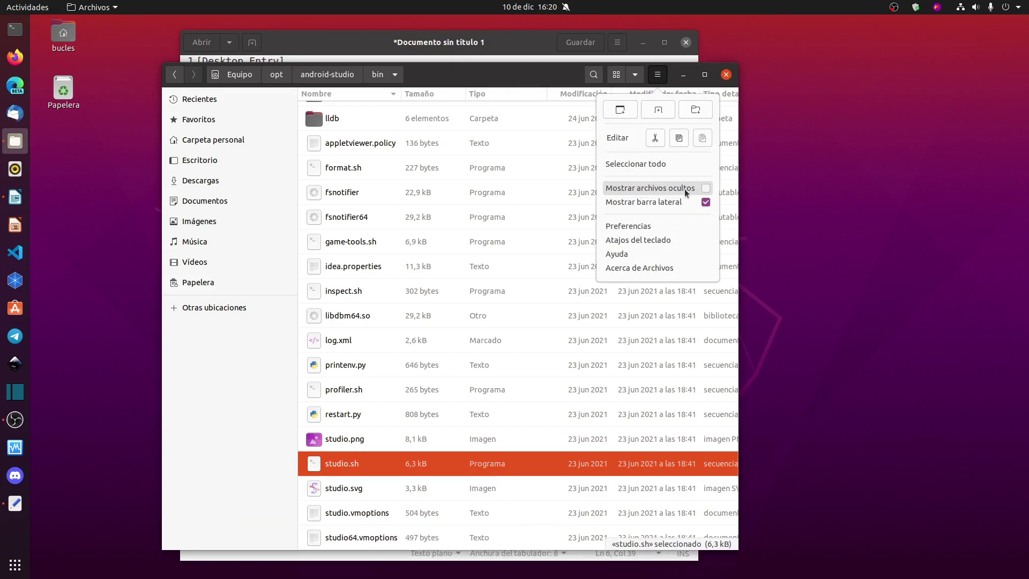
{"action": "left_click", "coordinate": [704, 189]}
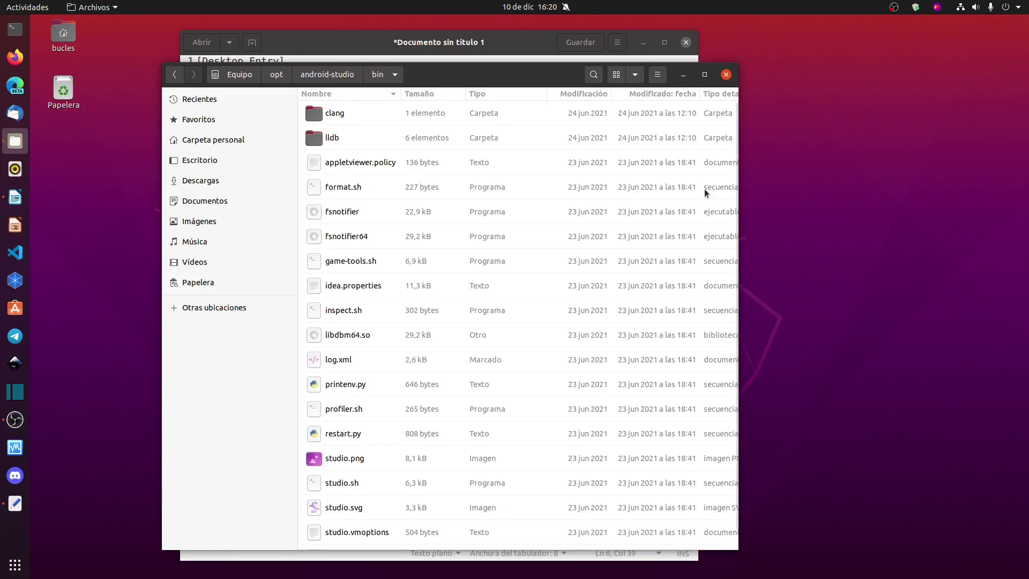
{"action": "left_click", "coordinate": [725, 75]}
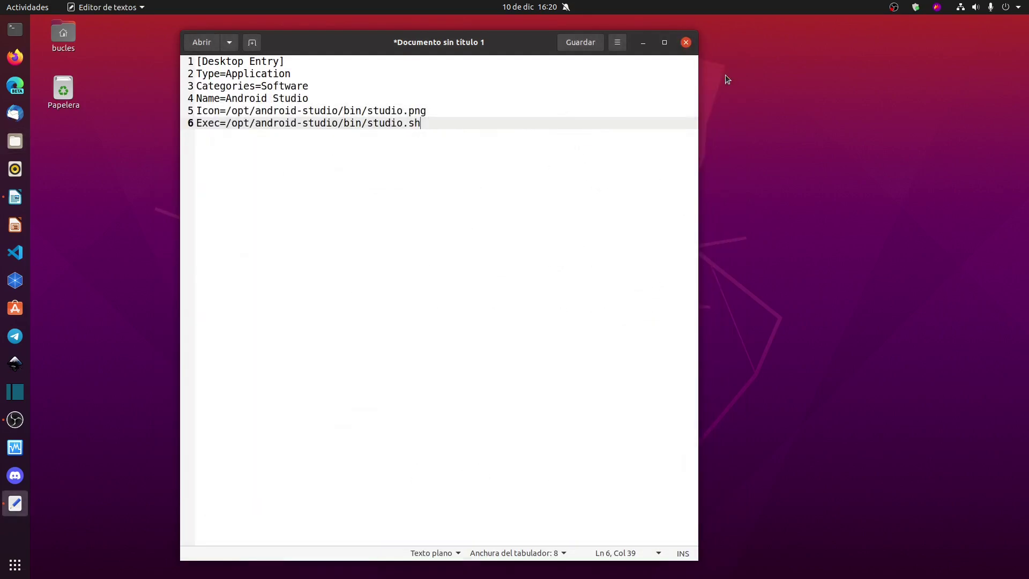
- Start saving the document and browse from the home folder to .local/share/applications as the destination
{"action": "left_click", "coordinate": [580, 43]}
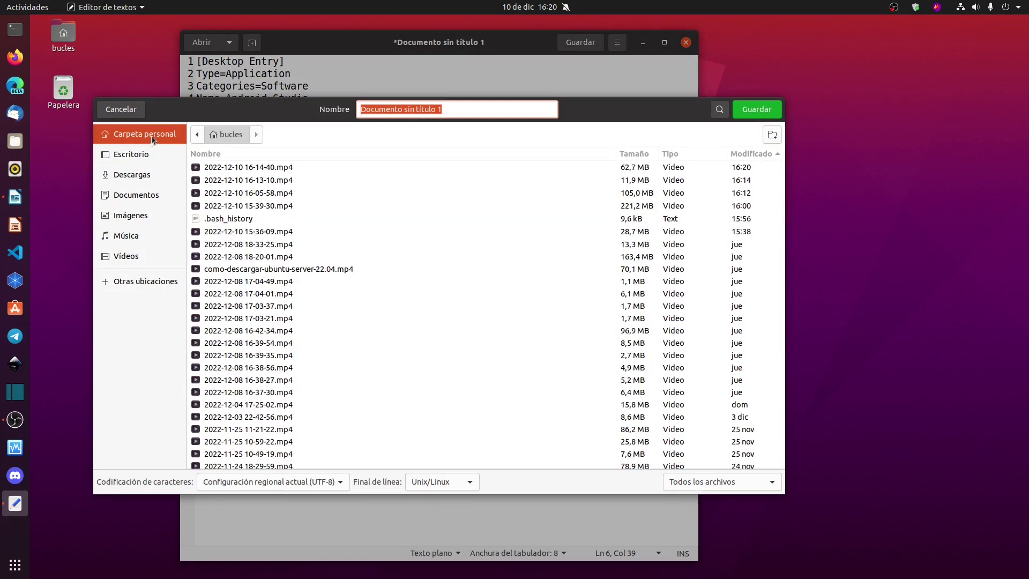
{"action": "scroll", "coordinate": [277, 208], "scroll_direction": "down", "scroll_amount": 15}
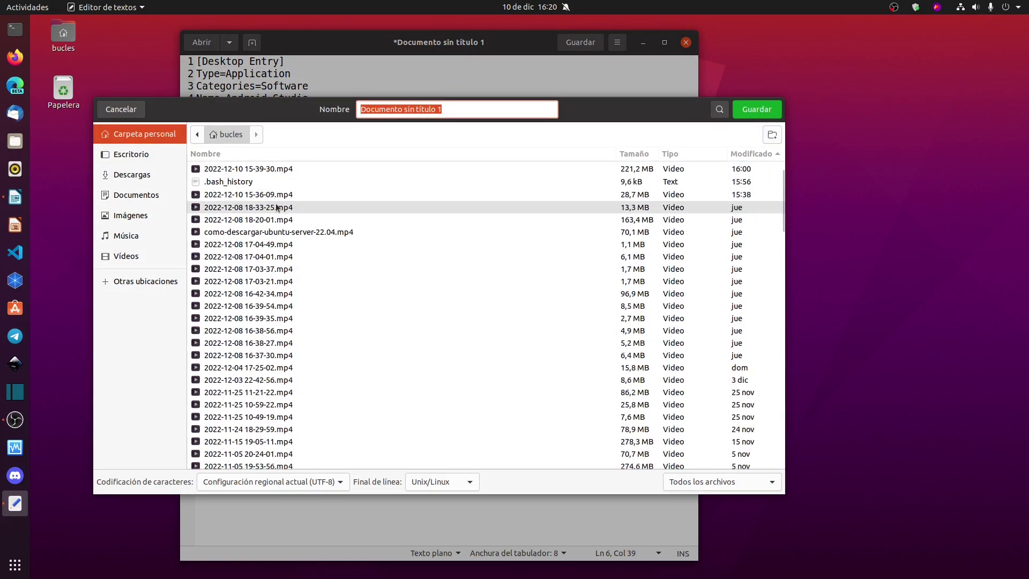
{"action": "scroll", "coordinate": [277, 208], "scroll_direction": "down", "scroll_amount": 10}
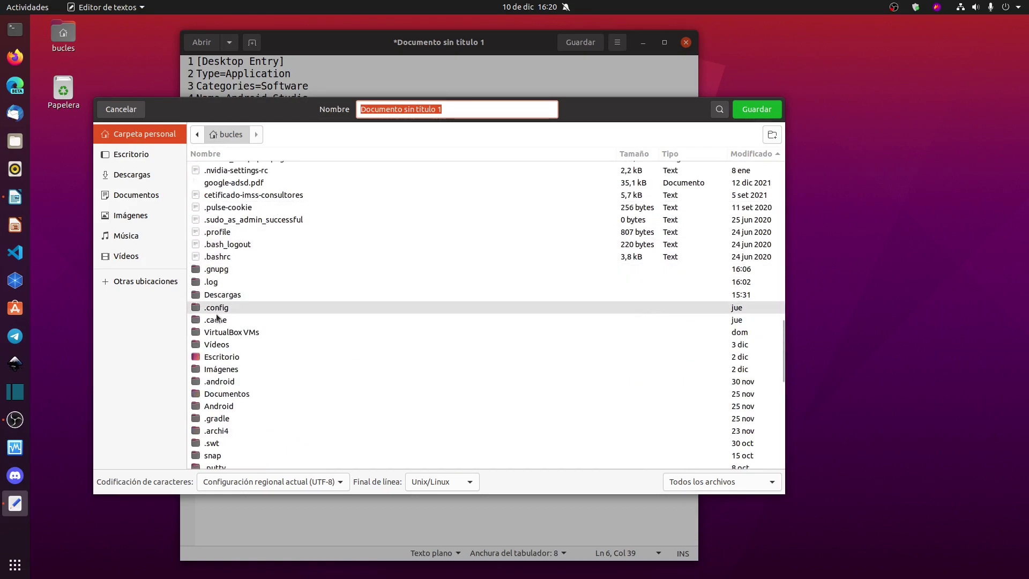
{"action": "scroll", "coordinate": [214, 346], "scroll_direction": "down", "scroll_amount": 3}
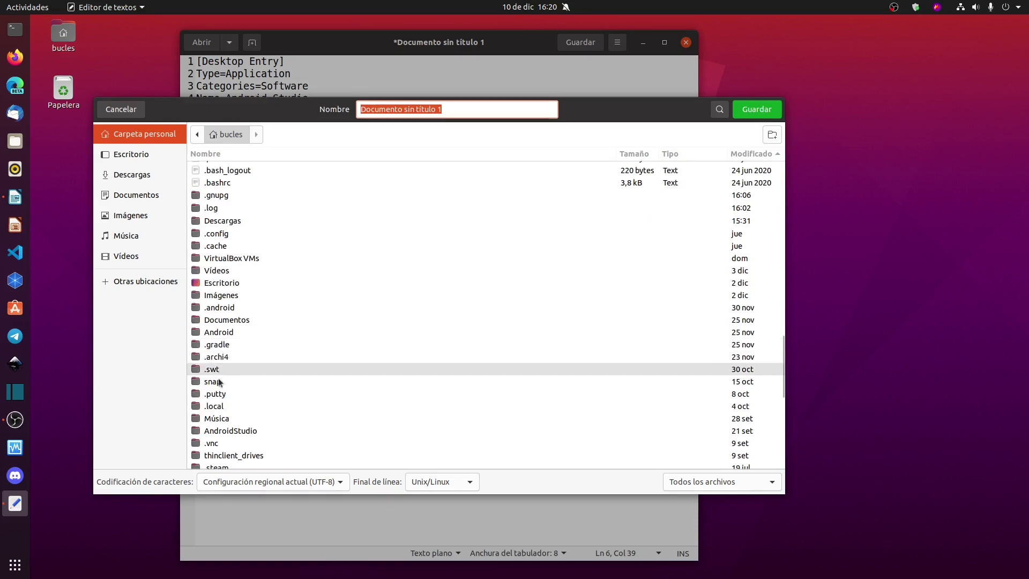
{"action": "left_click", "coordinate": [238, 406]}
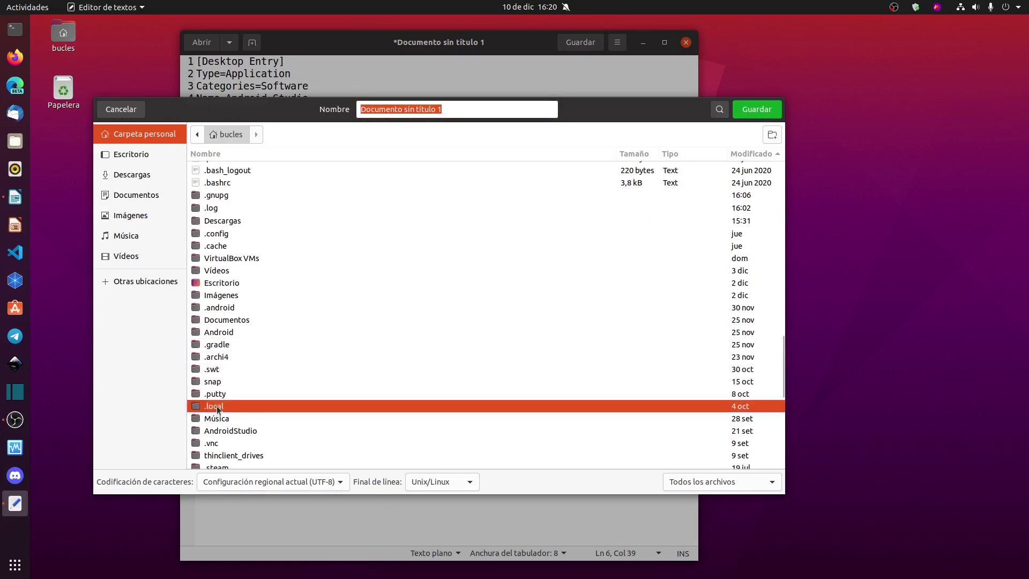
{"action": "double_click", "coordinate": [216, 406]}
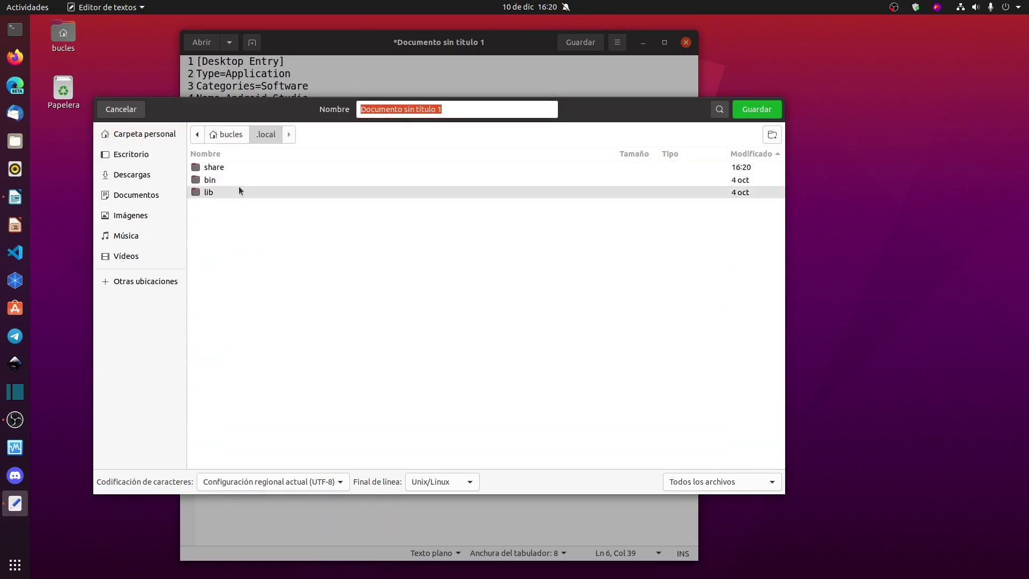
{"action": "double_click", "coordinate": [218, 167]}
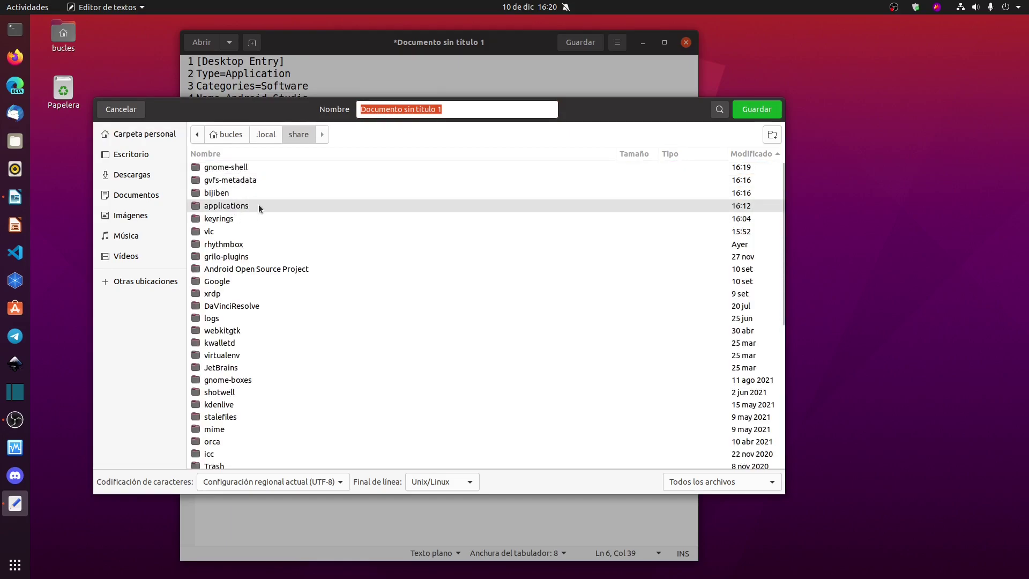
{"action": "left_click", "coordinate": [229, 206]}
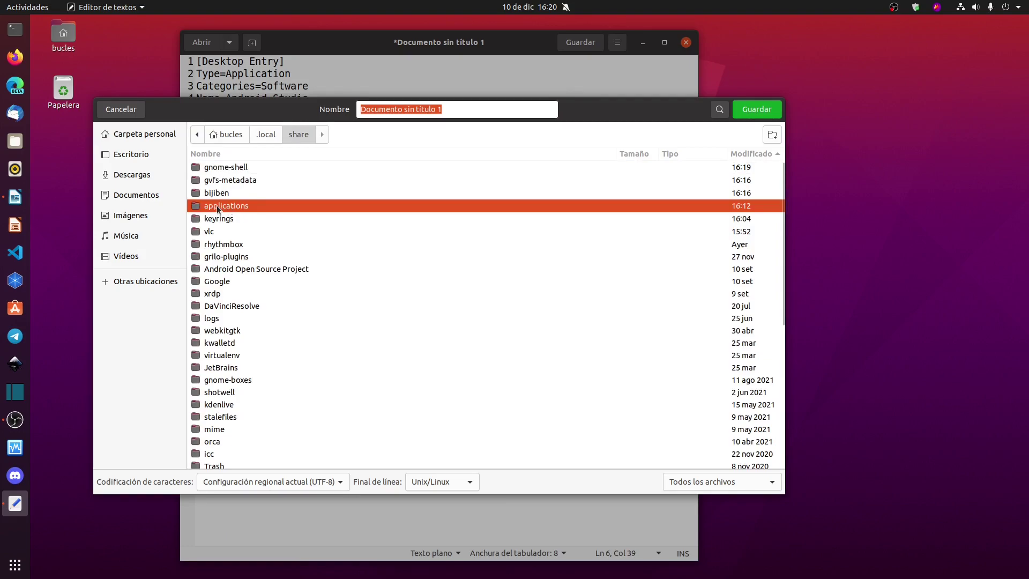
{"action": "double_click", "coordinate": [217, 208]}
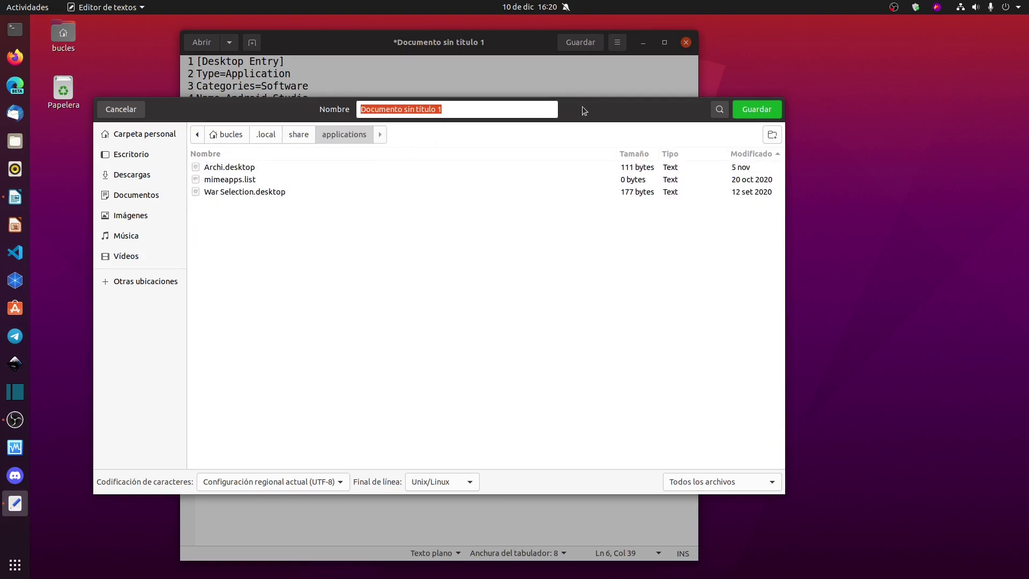
- Name the document Android-Studio.desktop and save it in .local/share/applications
{"action": "left_click_drag", "start_coordinate": [583, 109], "coordinate": [680, 117]}
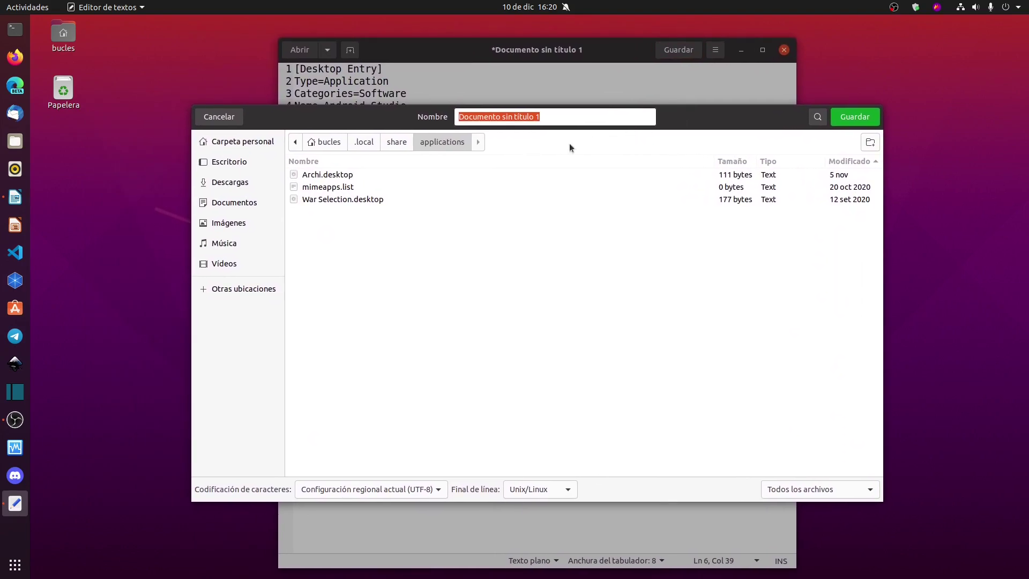
{"action": "left_click", "coordinate": [545, 117]}
{"action": "key", "text": "ctrl+a"}
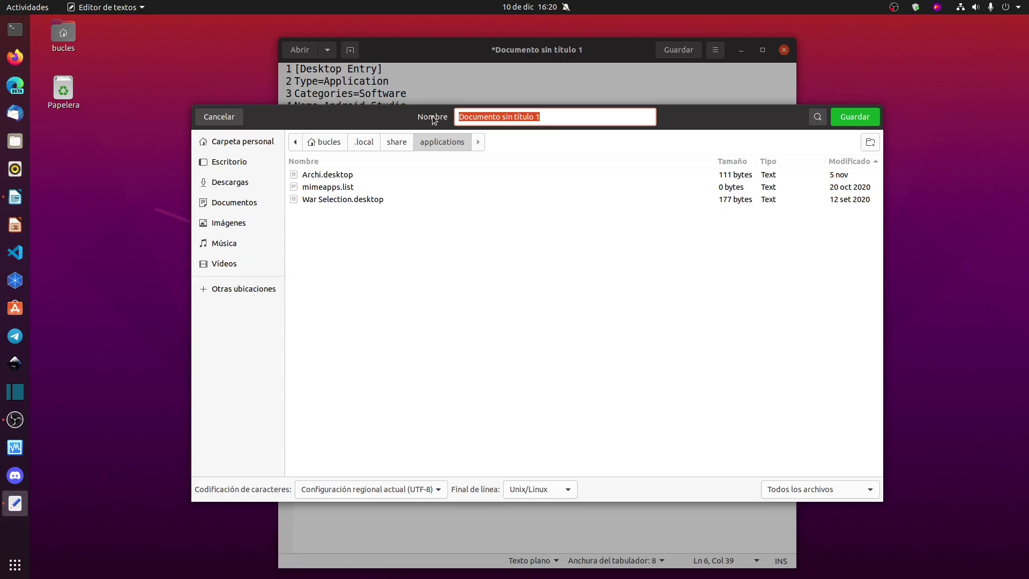
{"action": "type", "text": "Android"}
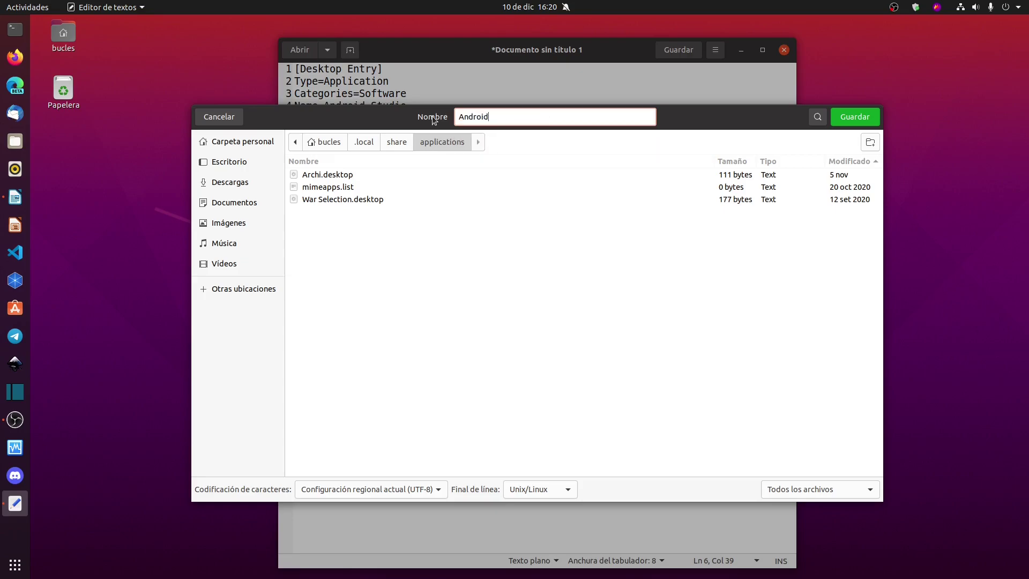
{"action": "type", "text": "-Studio.desktop"}
{"action": "left_click_drag", "start_coordinate": [514, 116], "coordinate": [451, 115]}
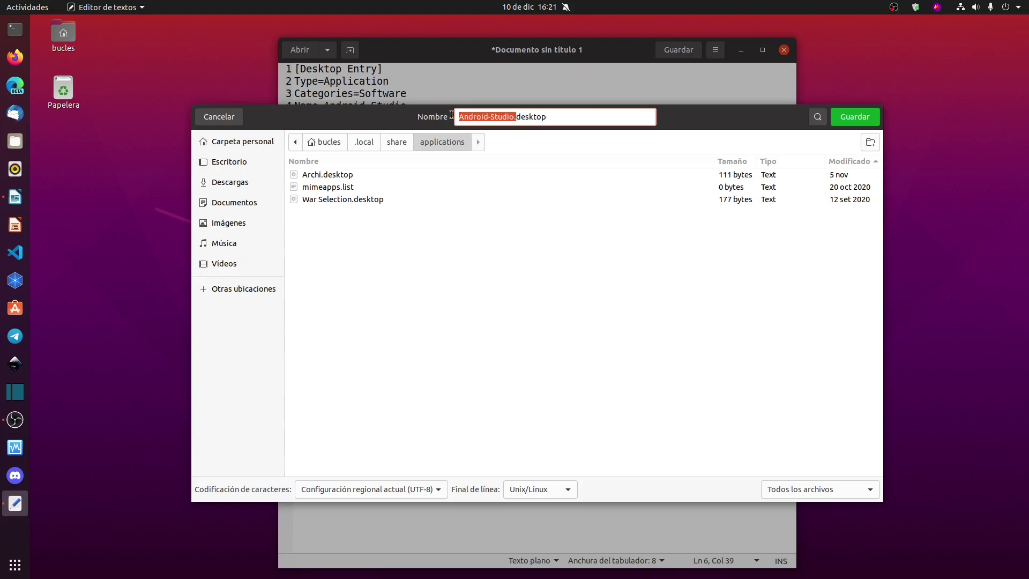
{"action": "left_click", "coordinate": [518, 117]}
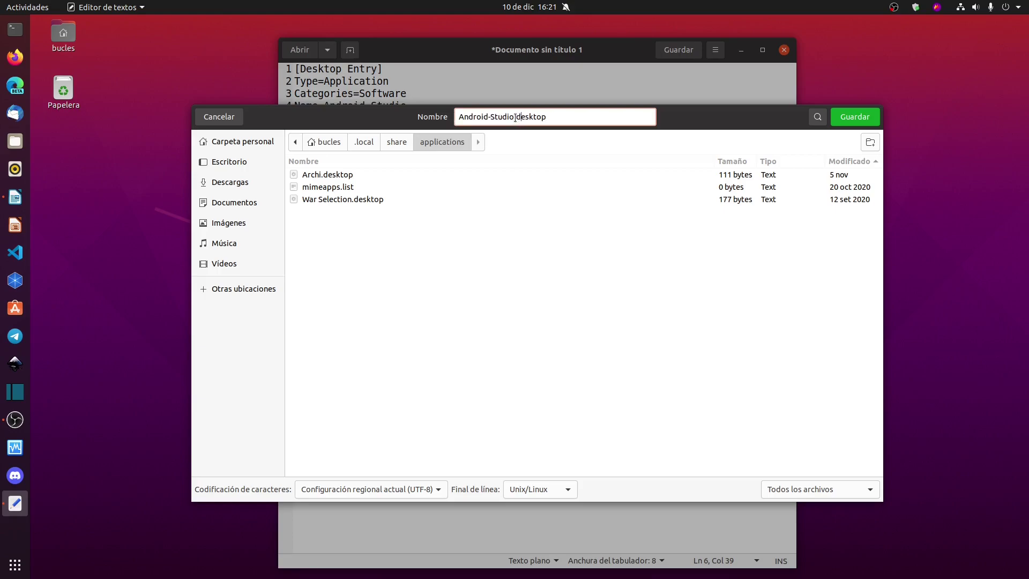
{"action": "mouse_move", "coordinate": [514, 117]}
{"action": "left_mouse_down"}
{"action": "mouse_move", "coordinate": [556, 117]}
{"action": "mouse_move", "coordinate": [513, 117]}
{"action": "left_mouse_up"}
{"action": "left_click", "coordinate": [560, 116]}
{"action": "left_click", "coordinate": [852, 118]}
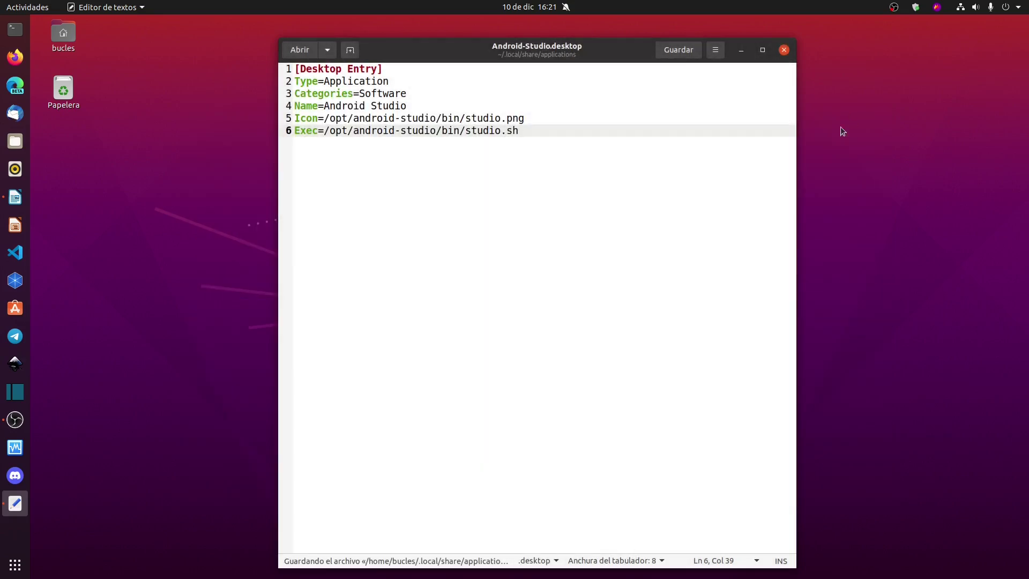
- Review all six lines of the saved desktop entry and close the text editor
{"action": "left_click_drag", "start_coordinate": [296, 69], "coordinate": [533, 132]}
{"action": "left_click", "coordinate": [498, 144]}
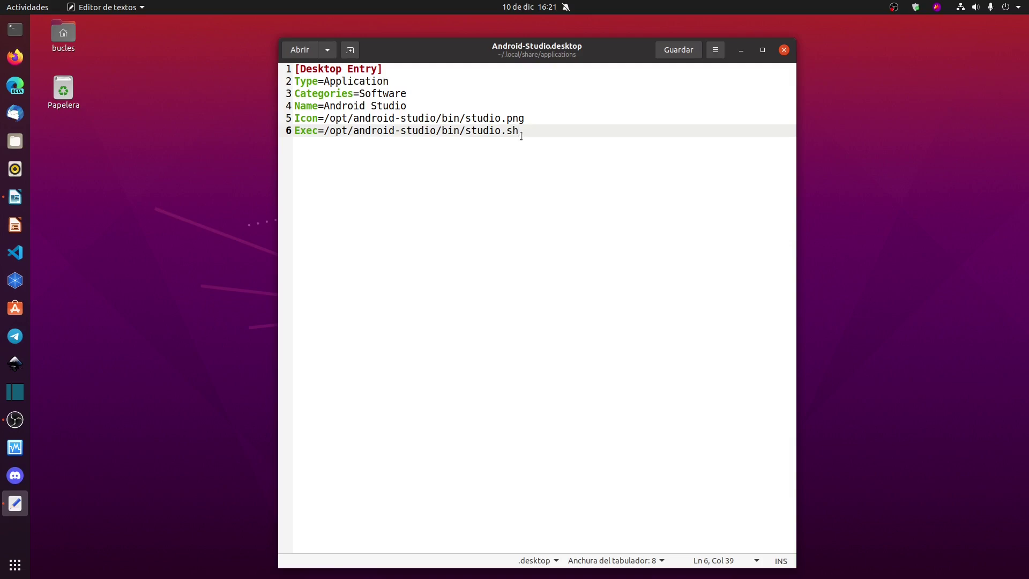
{"action": "left_click_drag", "start_coordinate": [295, 69], "coordinate": [406, 94]}
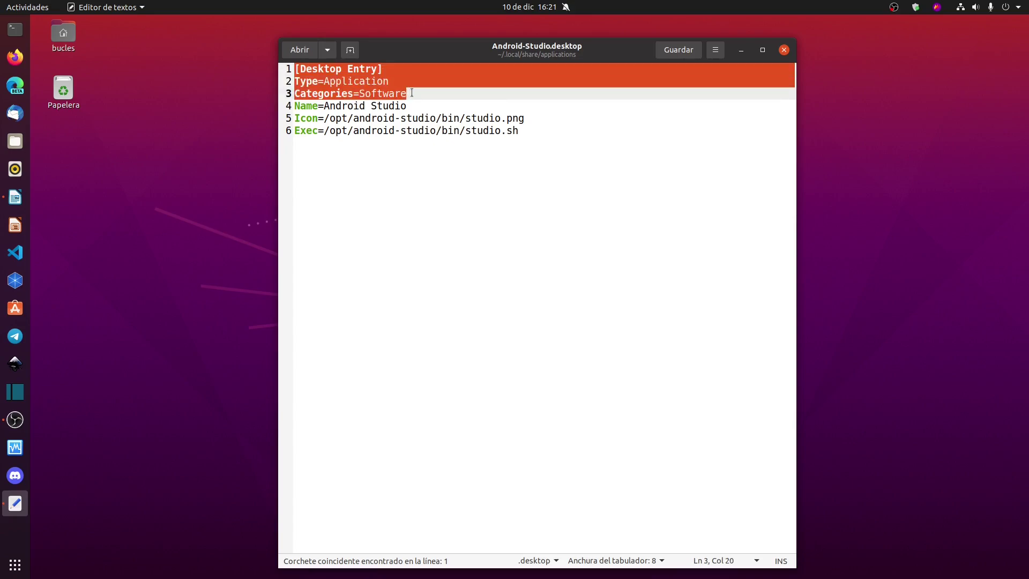
{"action": "left_click", "coordinate": [374, 106]}
{"action": "left_click_drag", "start_coordinate": [295, 118], "coordinate": [548, 132]}
{"action": "left_click", "coordinate": [548, 132]}
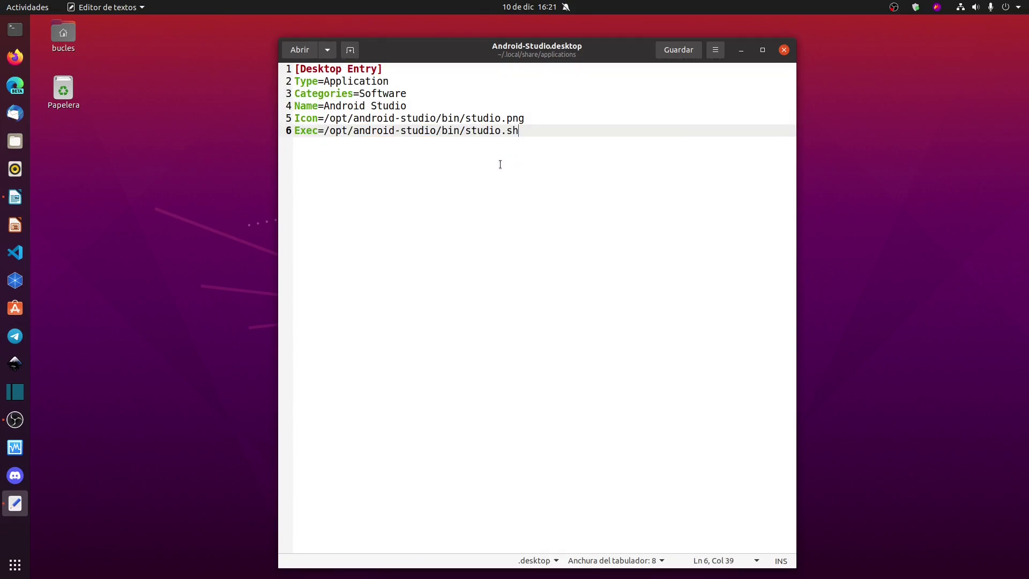
{"action": "left_click", "coordinate": [784, 51]}
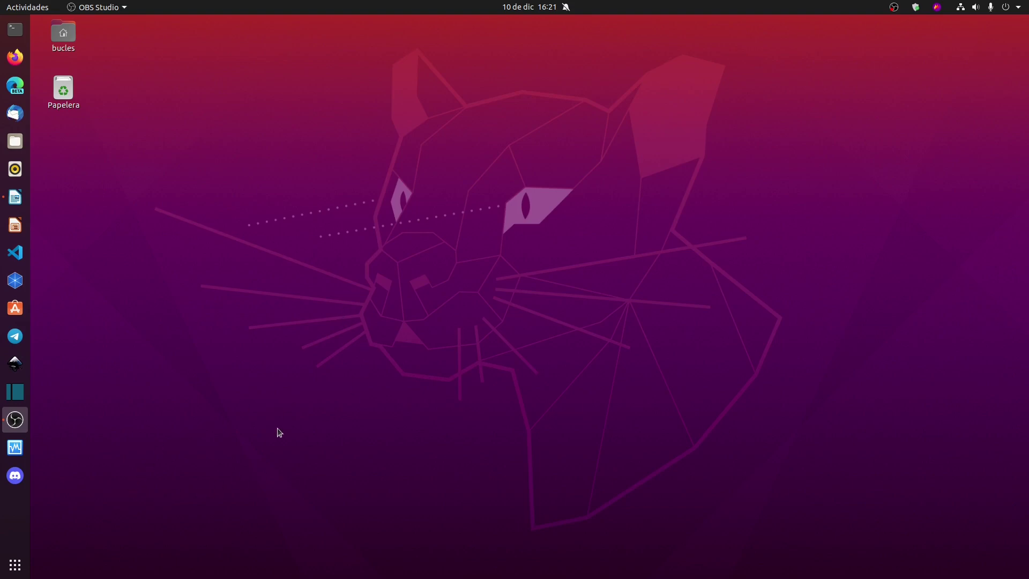
- Launch Android Studio from the list of installed applications and reduce the size of its window
{"action": "left_click", "coordinate": [14, 566]}
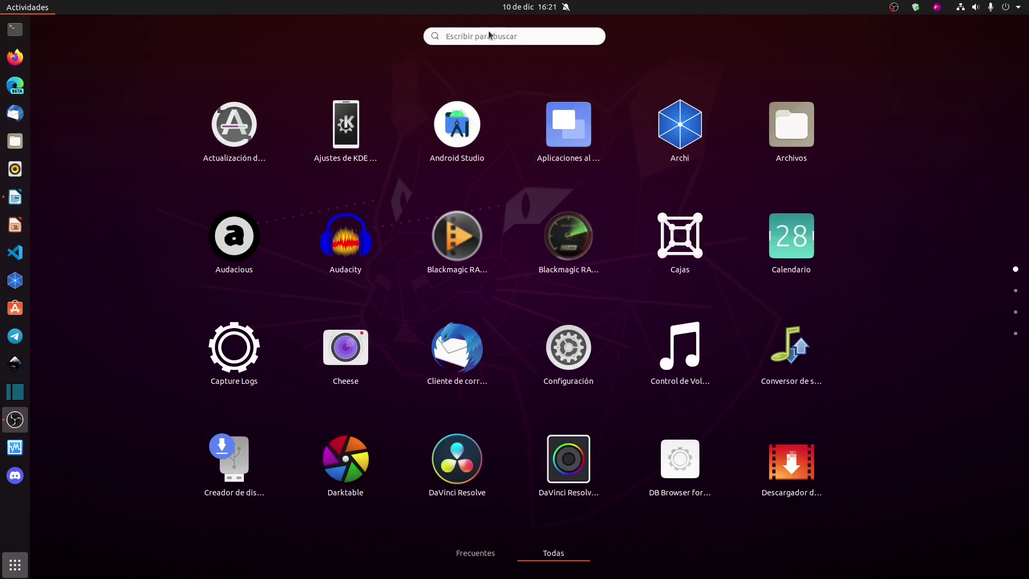
{"action": "left_click", "coordinate": [461, 131]}
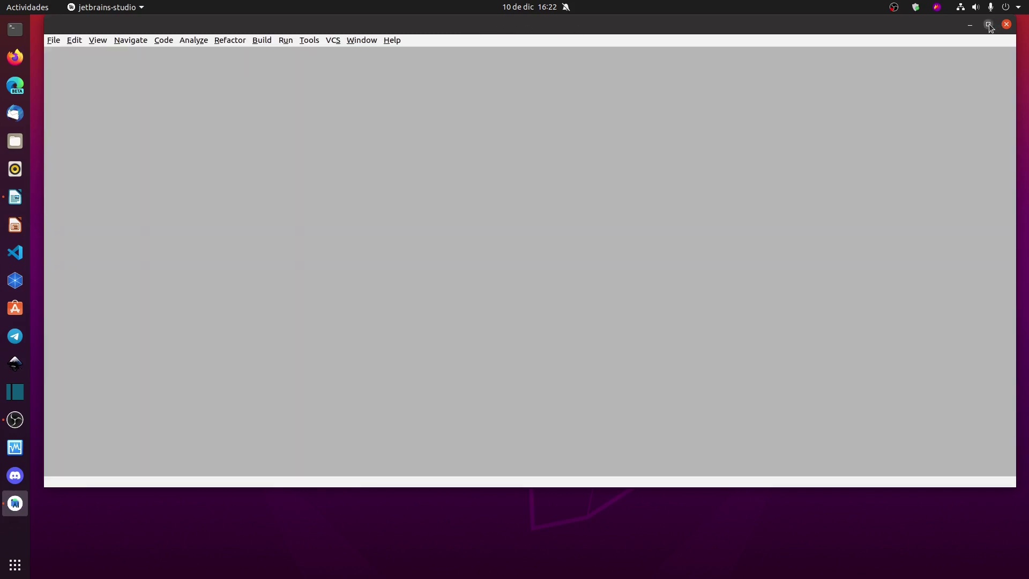
{"action": "left_click", "coordinate": [989, 24]}
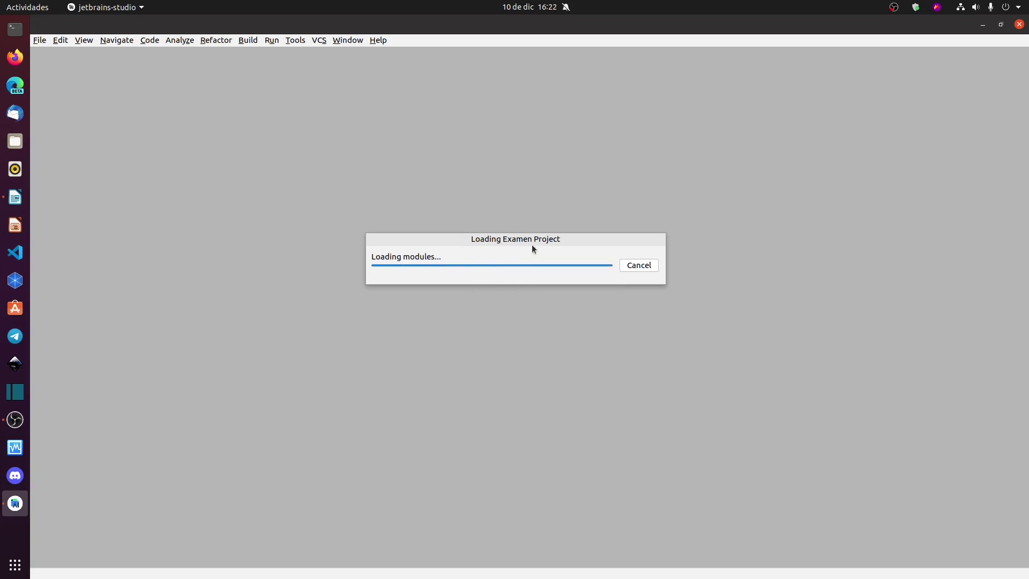
{"action": "left_click", "coordinate": [999, 26]}
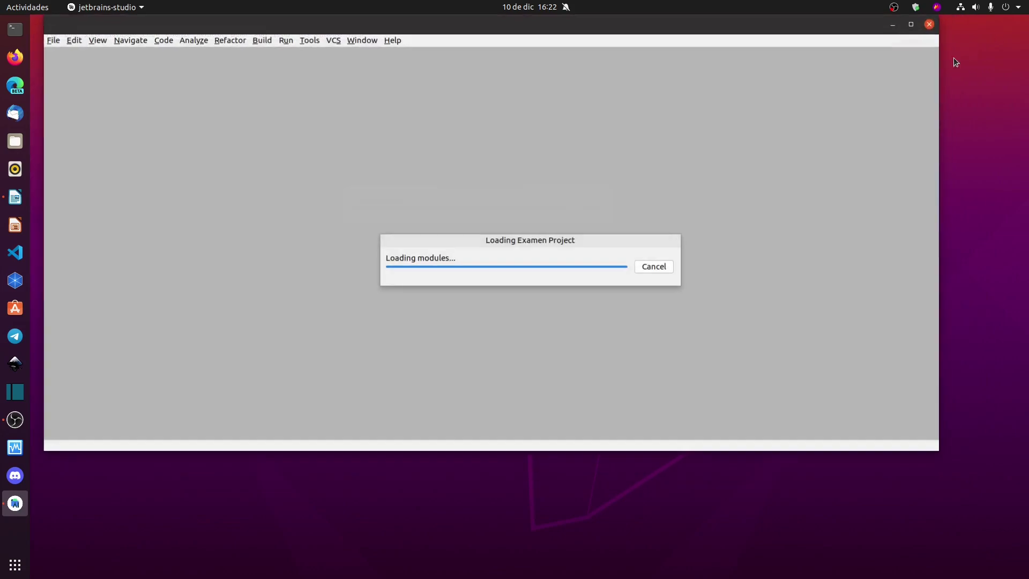
{"action": "left_click_drag", "start_coordinate": [964, 188], "coordinate": [836, 193]}
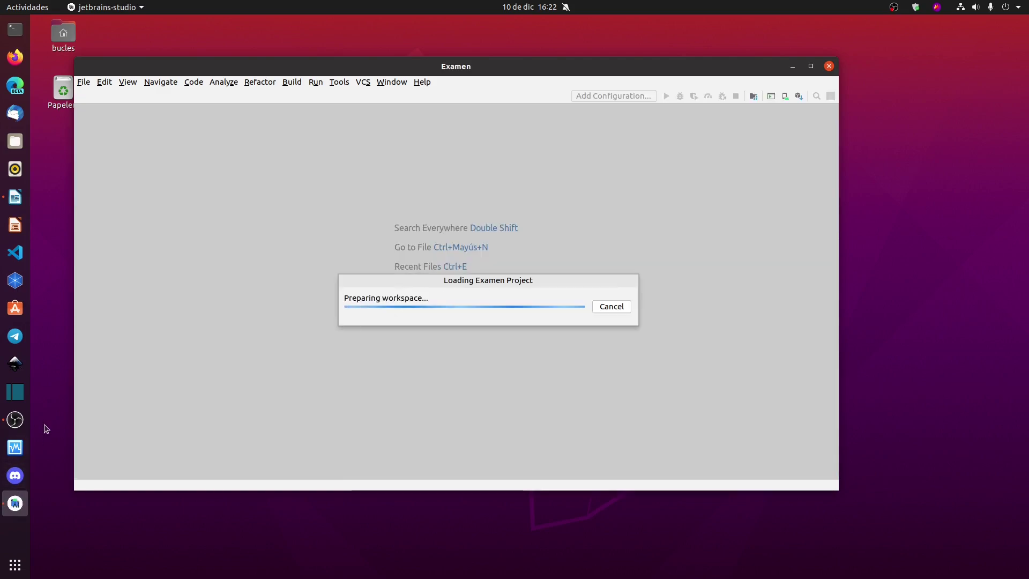
- Examine the options and open windows offered for the running Android Studio in the dock
{"action": "right_click", "coordinate": [15, 503]}
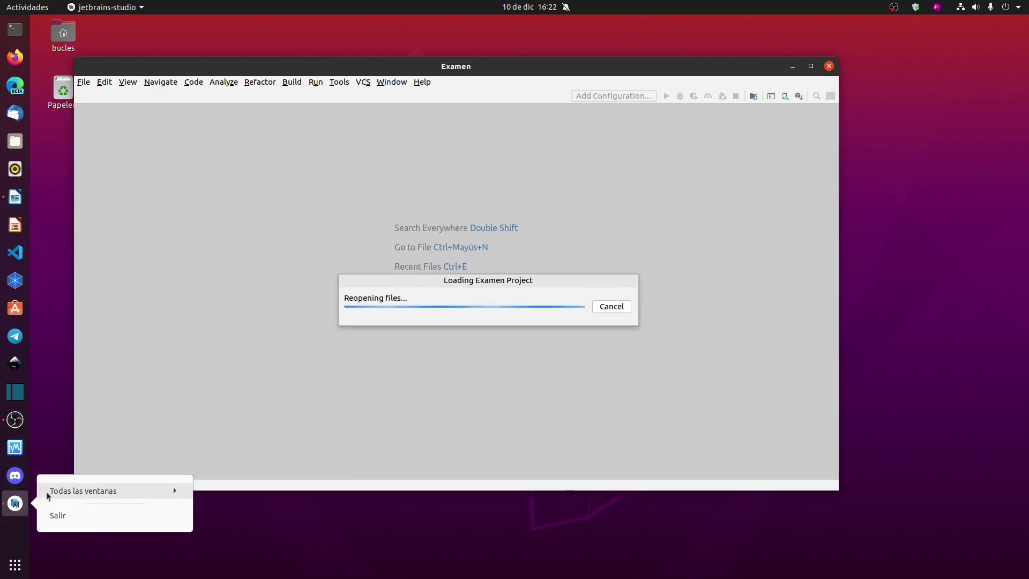
{"action": "left_click", "coordinate": [173, 489]}
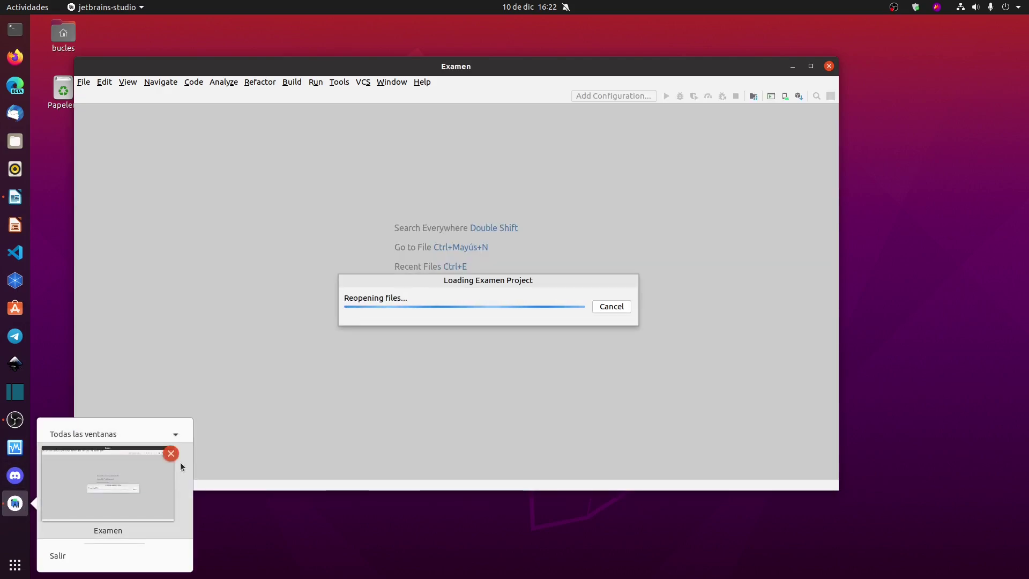
{"action": "left_click", "coordinate": [250, 538]}
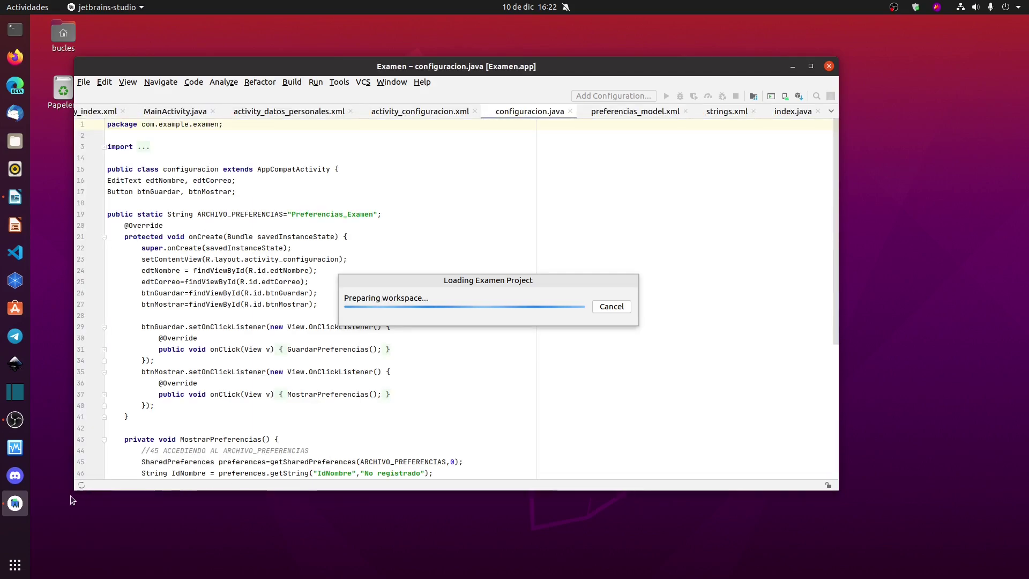
{"action": "right_click", "coordinate": [14, 508]}
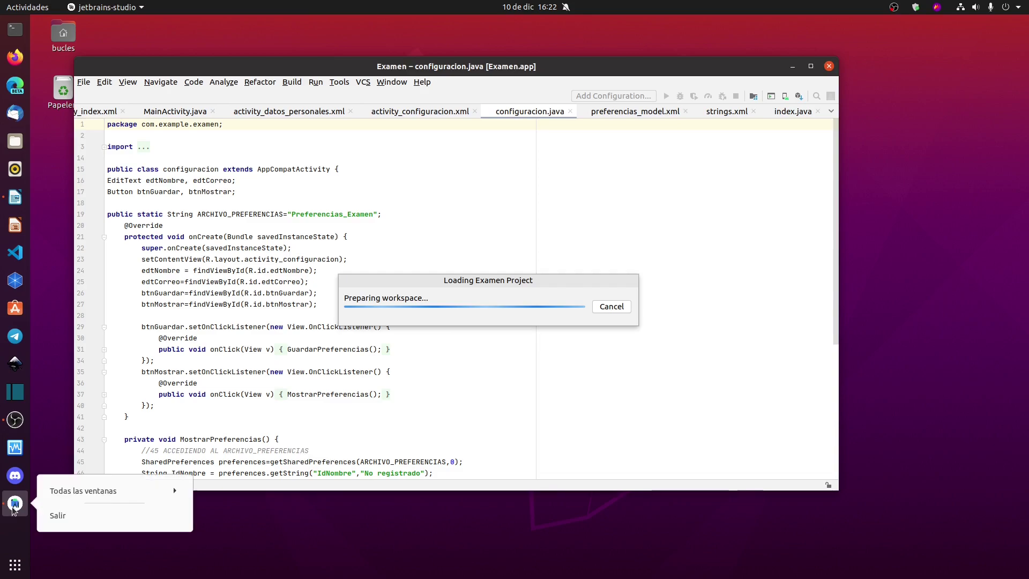
{"action": "left_click", "coordinate": [320, 543]}
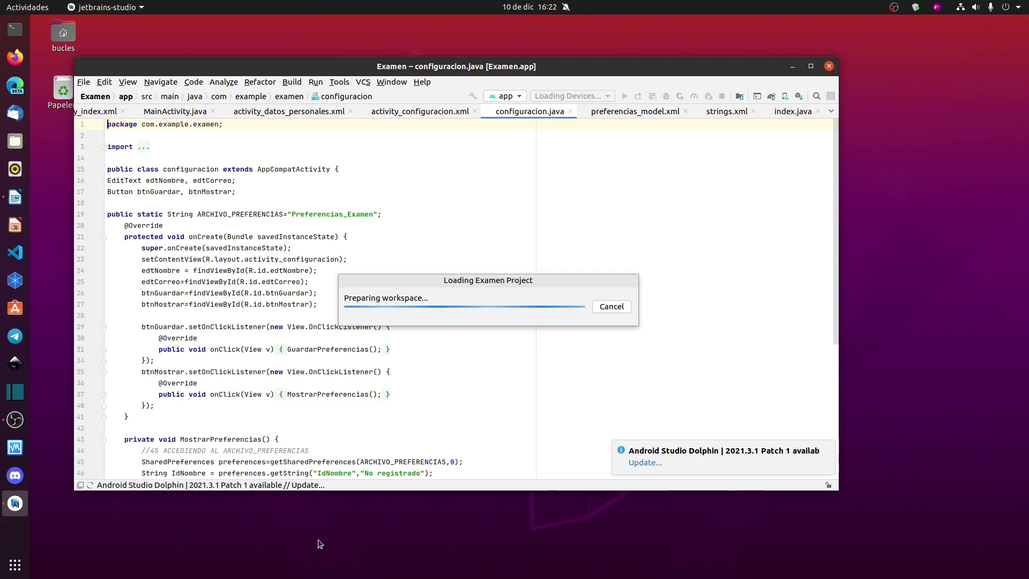
- Minimize Android Studio, add its entry in the application list to the favorites, and return to the desktop
{"action": "left_click", "coordinate": [792, 67]}
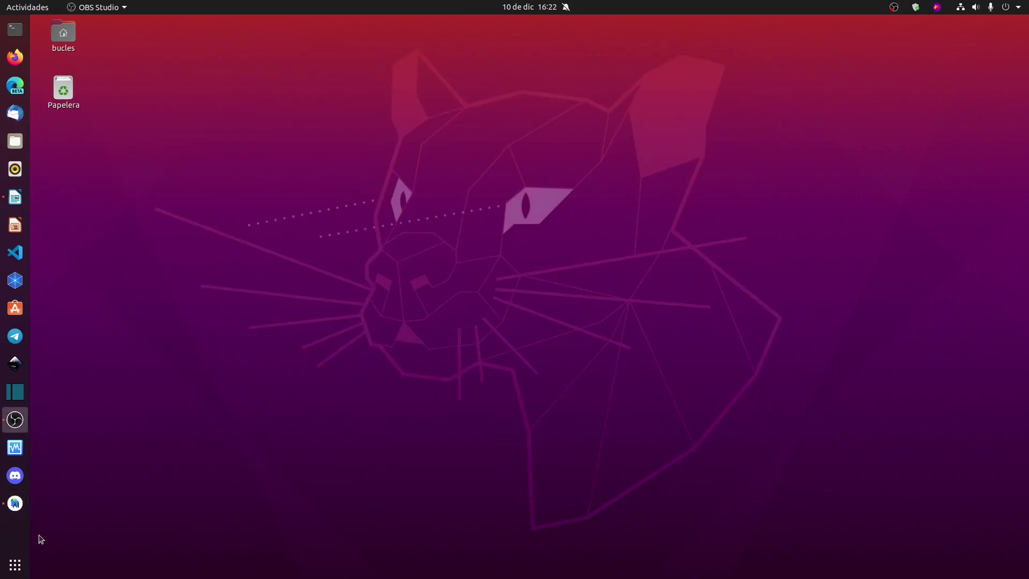
{"action": "left_click", "coordinate": [15, 564]}
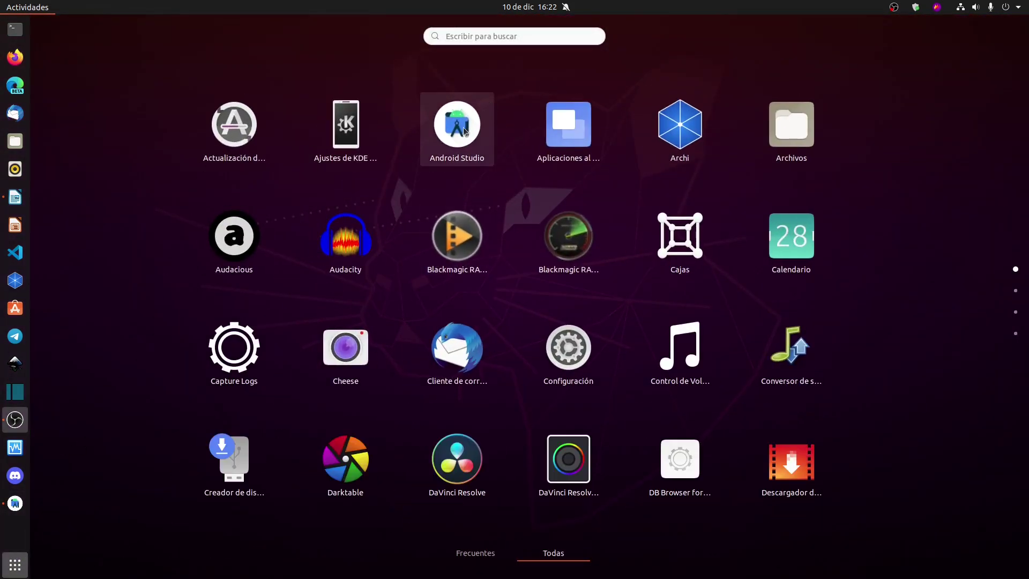
{"action": "right_click", "coordinate": [457, 129]}
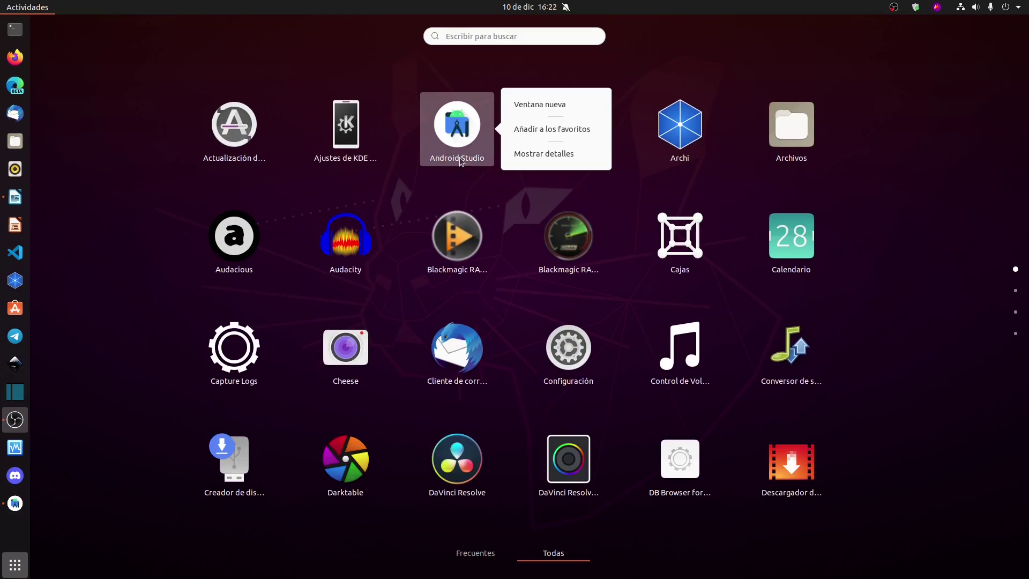
{"action": "left_click", "coordinate": [555, 133]}
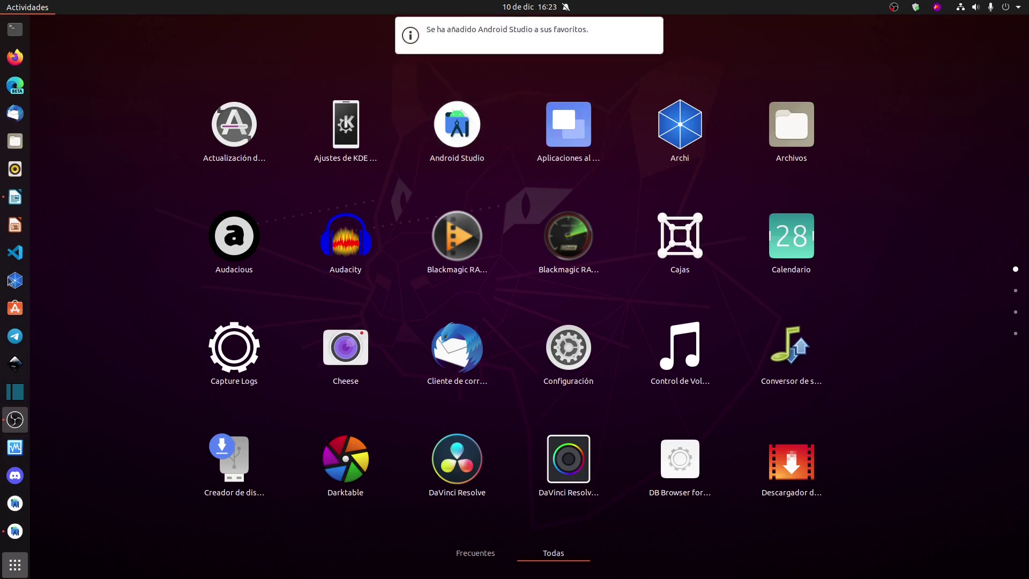
{"action": "left_click", "coordinate": [12, 571]}
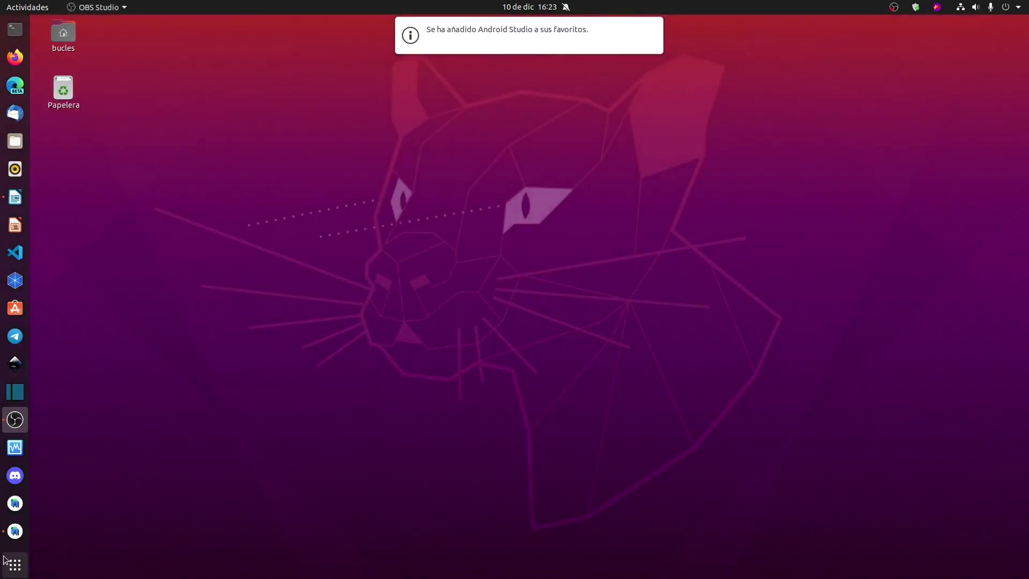
- Bring the running Android Studio window back, close it and confirm exiting the program
{"action": "left_click", "coordinate": [15, 530]}
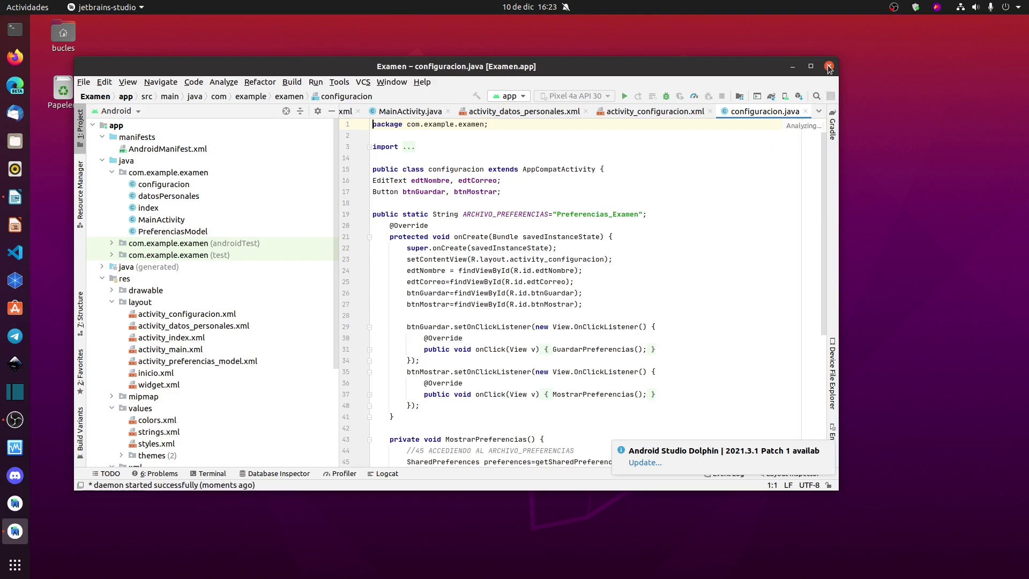
{"action": "left_click", "coordinate": [829, 66]}
{"action": "left_click", "coordinate": [486, 299]}
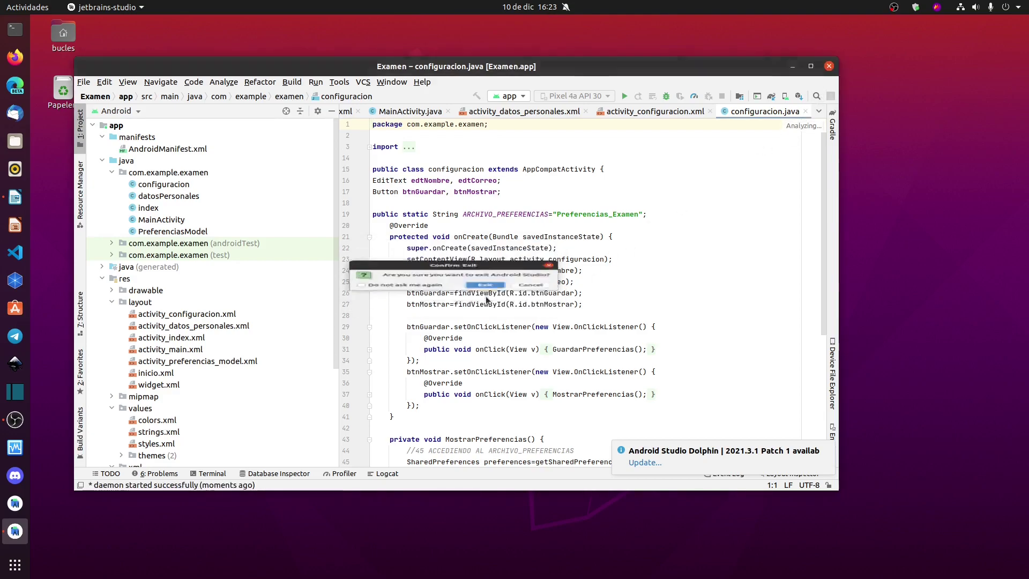